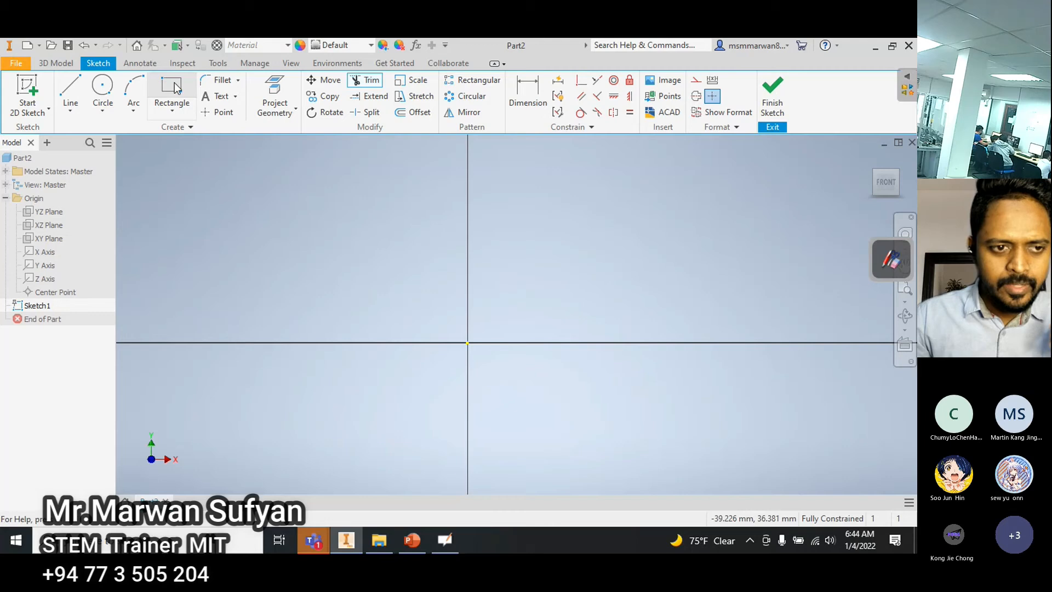
- Sketch a rectangle about 124 mm wide and 45 mm high, with its lower-left corner on the origin
left_click(174, 88)
left_click(467, 343)
middle_click_drag(562, 308, 481, 322)
middle_click_drag(531, 286, 433, 323)
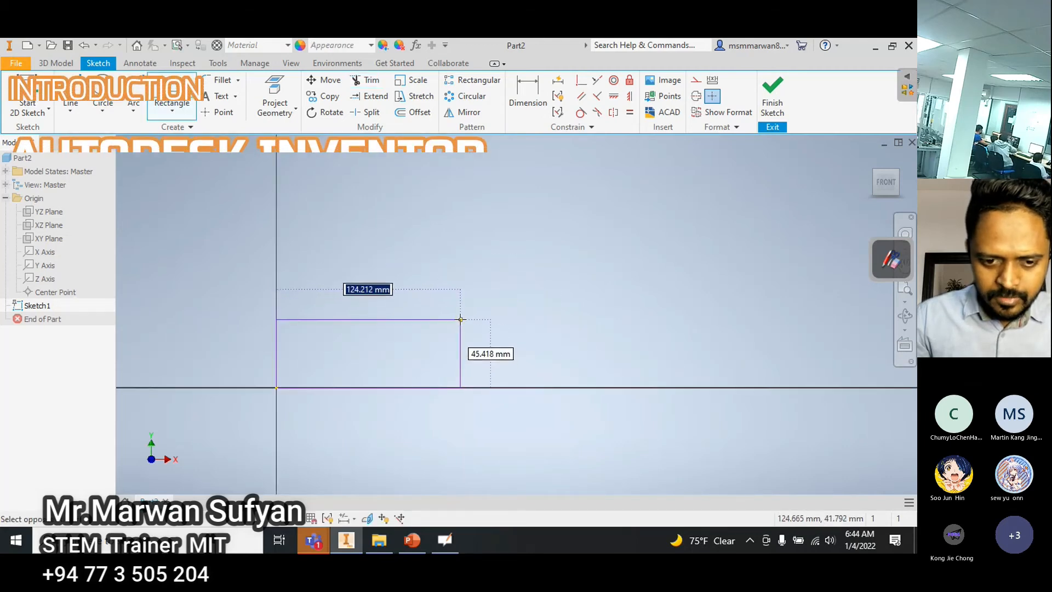
left_click(461, 319)
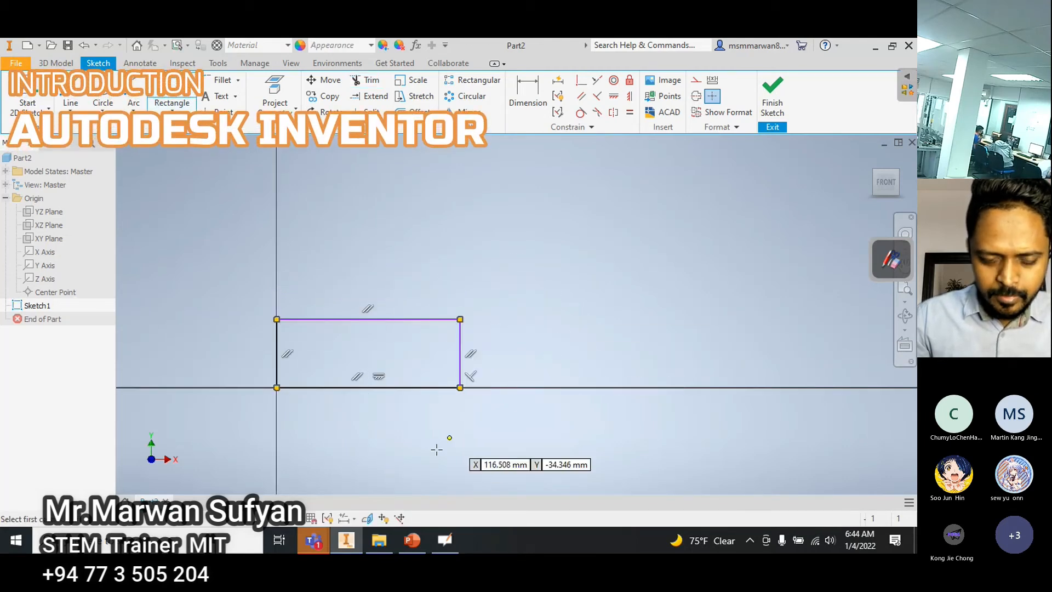
- Dimension the rectangle's width as 100 mm, placing the dimension below it
middle_click_drag(421, 422, 461, 414)
left_click(528, 94)
left_click(318, 360)
left_click(499, 354)
left_click(389, 405)
type("100")
key("Return")
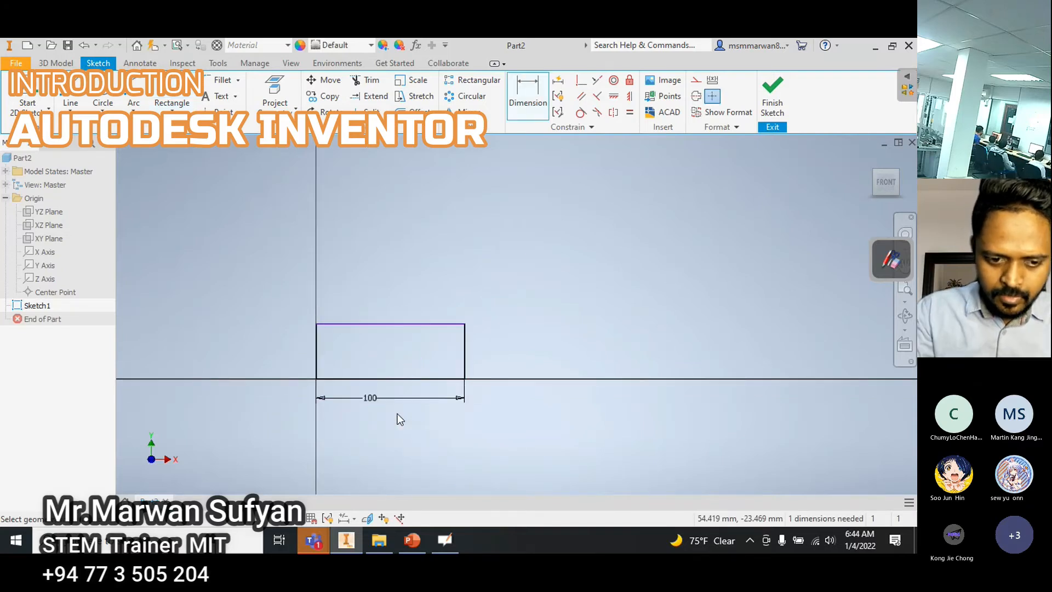
- Dimension the rectangle's height as 50 mm, placing the dimension beside its left edge
left_click(400, 378)
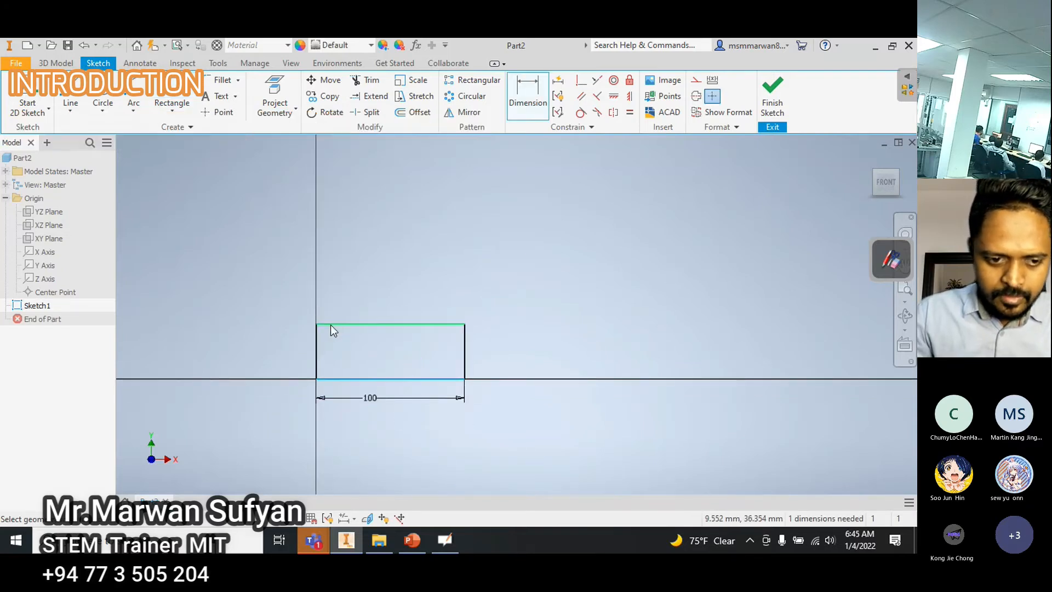
left_click(330, 324)
left_click(273, 362)
type("50")
key("Return")
- Sketch a circle of 15 mm diameter inside the rectangle near its lower-left corner
key("c")
left_click(347, 366)
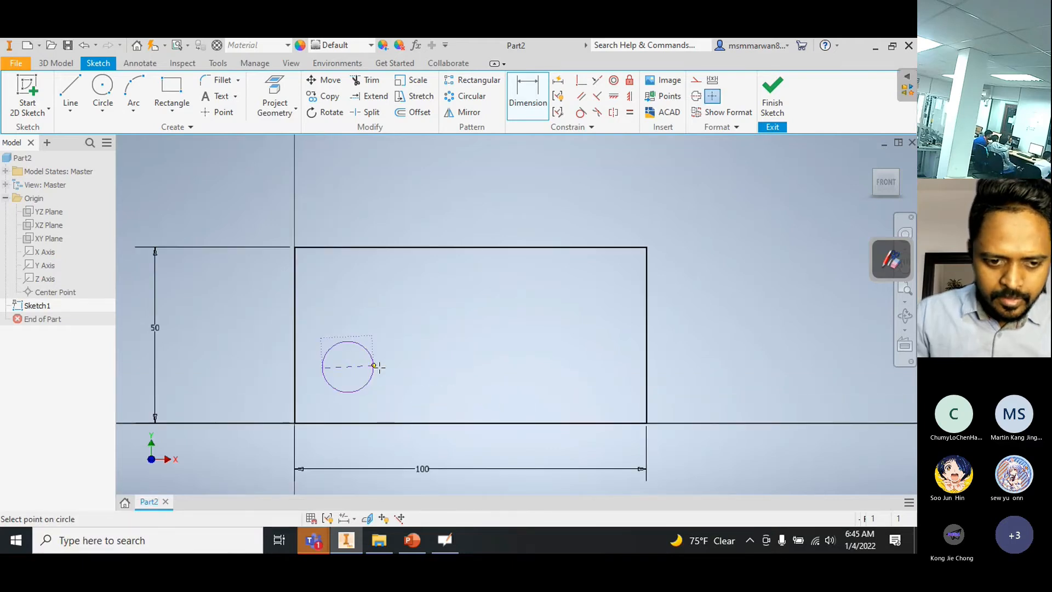
key("Return")
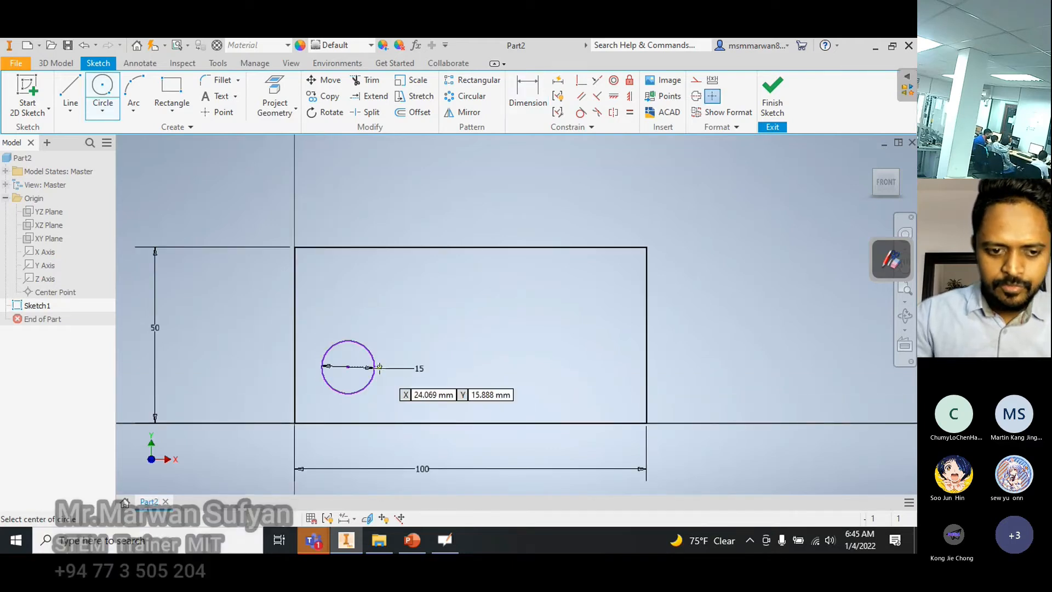
key("Escape")
scroll(380, 368, "down", 5)
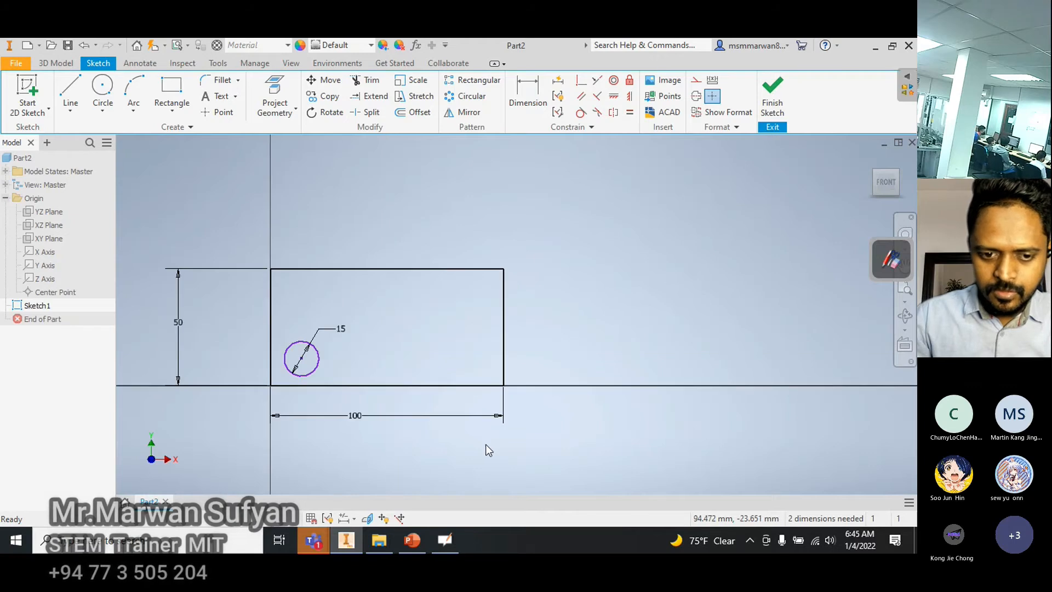
- Extrude the two profiles surrounding the cylinder 10 mm in the flipped direction and join them to the body
key("alt+Tab")
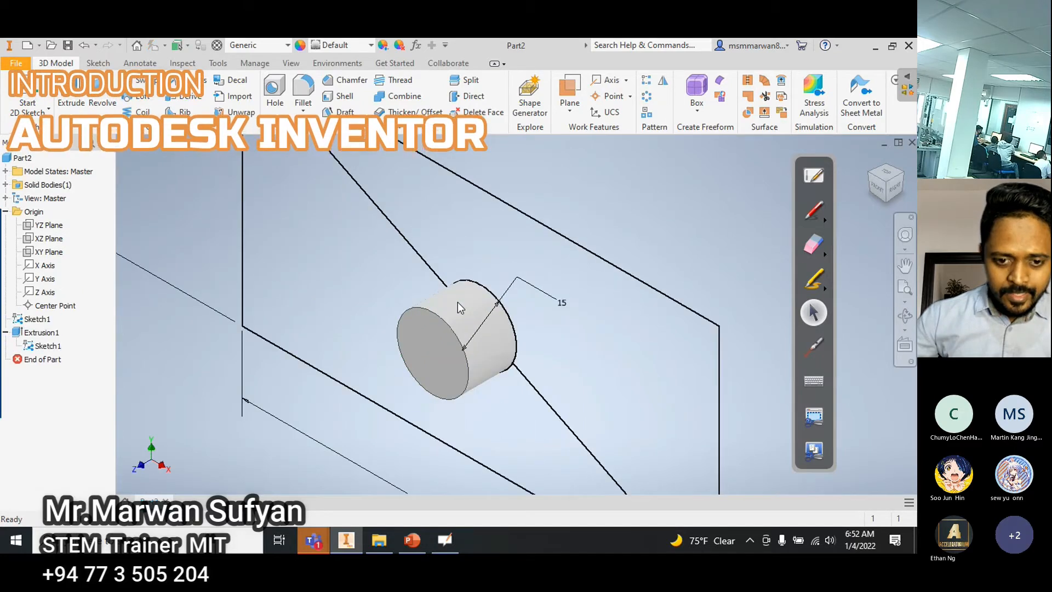
scroll(460, 316, "up", 4)
scroll(461, 316, "down", 3)
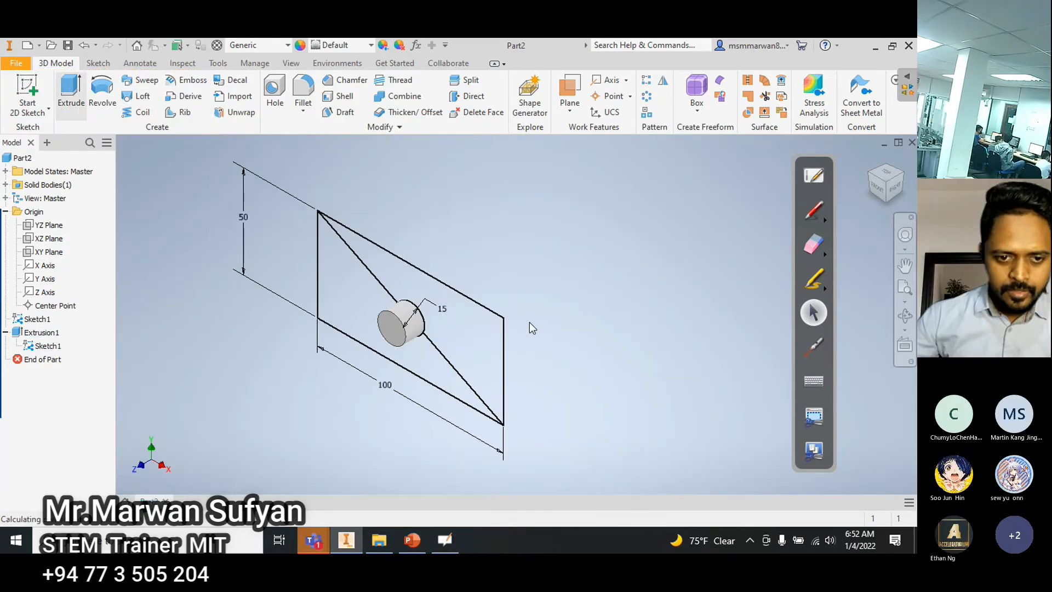
left_click(382, 360)
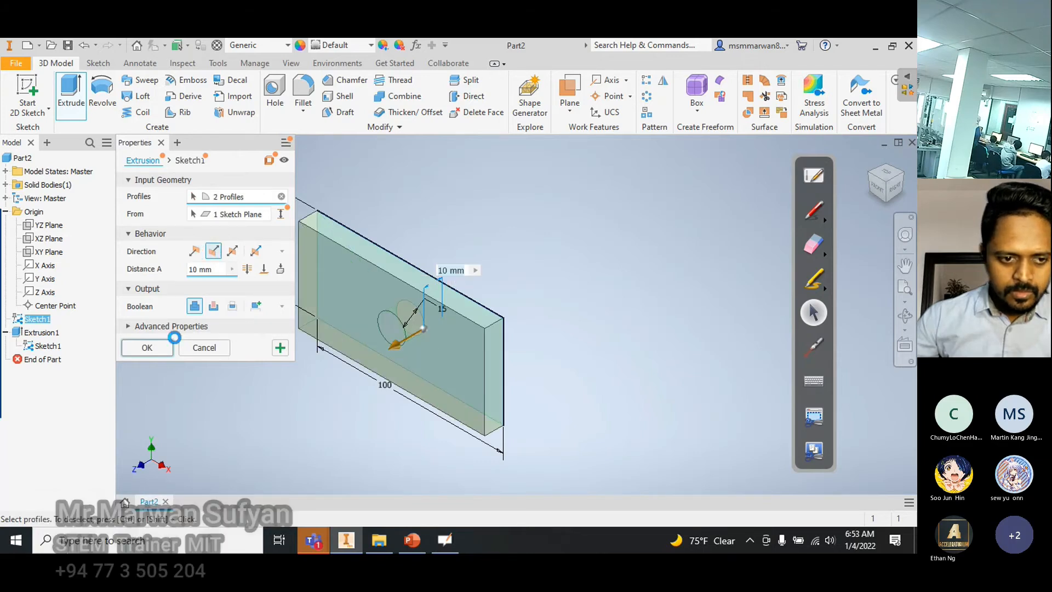
left_click(148, 346)
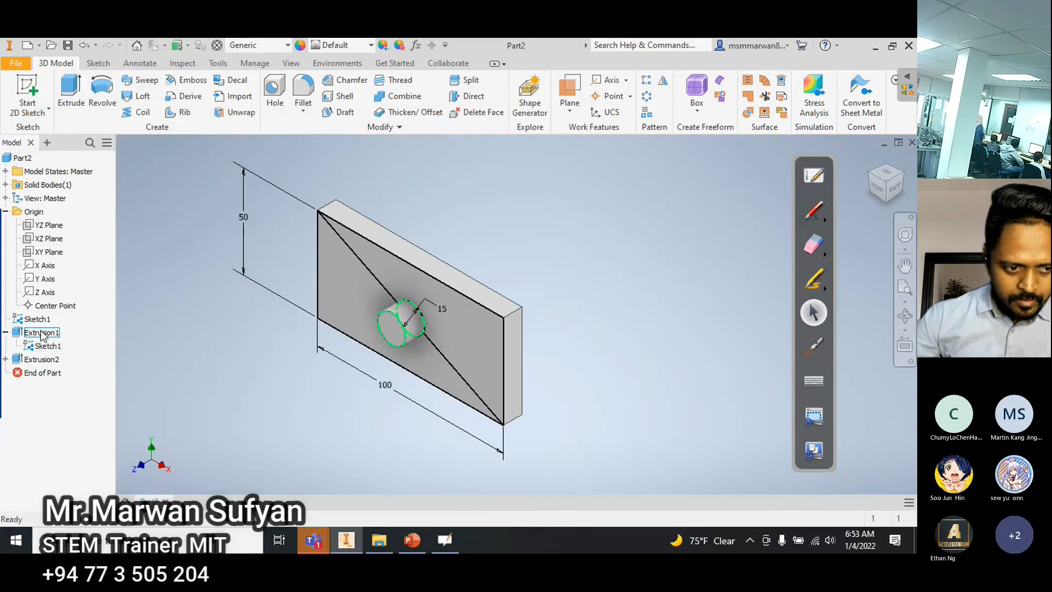
- Switch between the PowerPoint slide on feature-based tools and the Inventor part to compare the extrusions with their shared sketch
key("alt+Tab")
left_click_drag(816, 164, 894, 159)
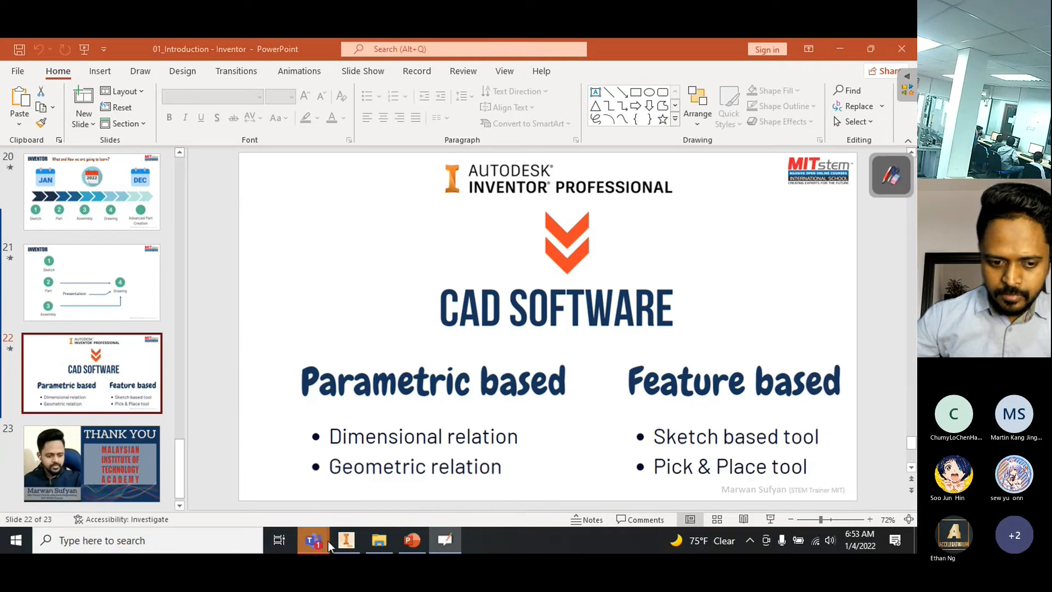
left_click(347, 540)
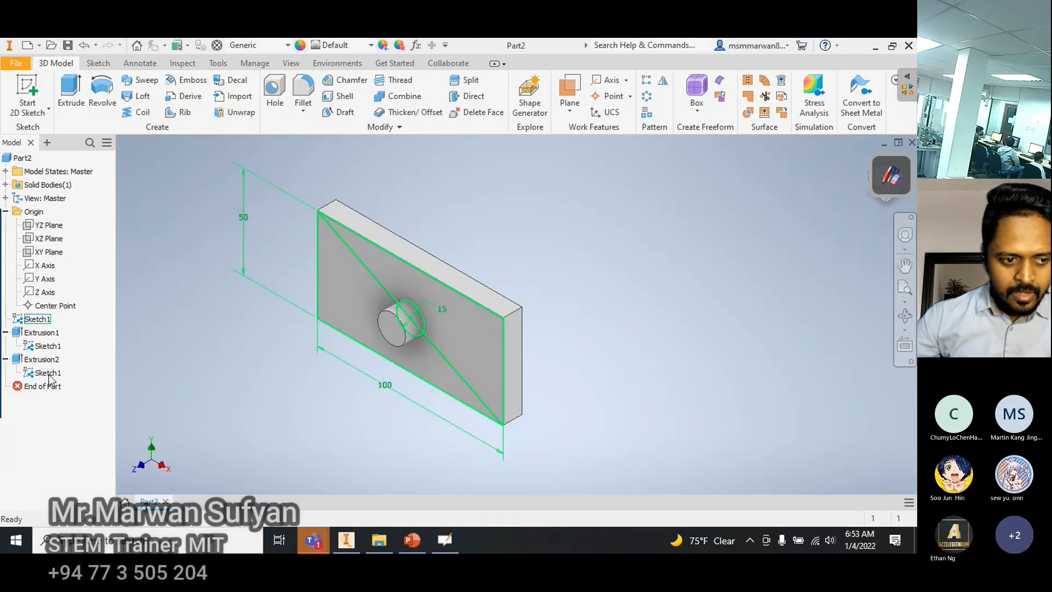
left_click(416, 545)
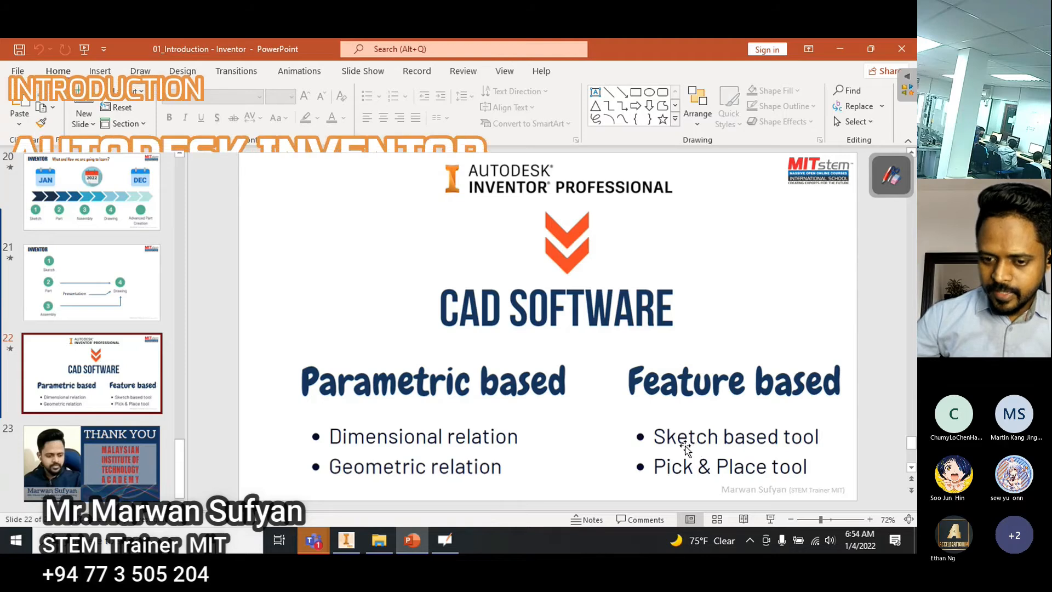
left_click(837, 48)
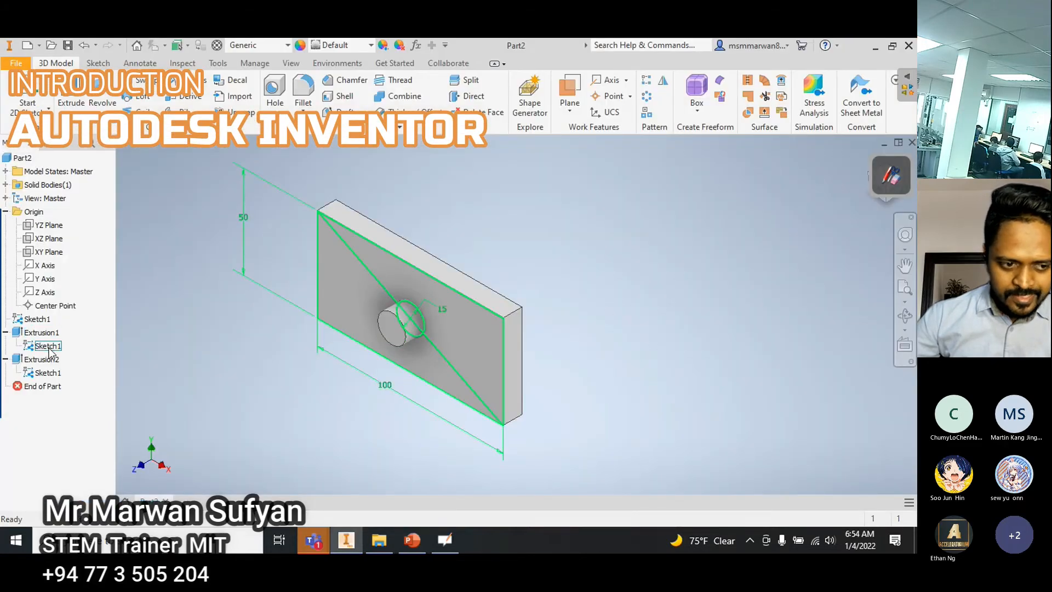
left_click(412, 541)
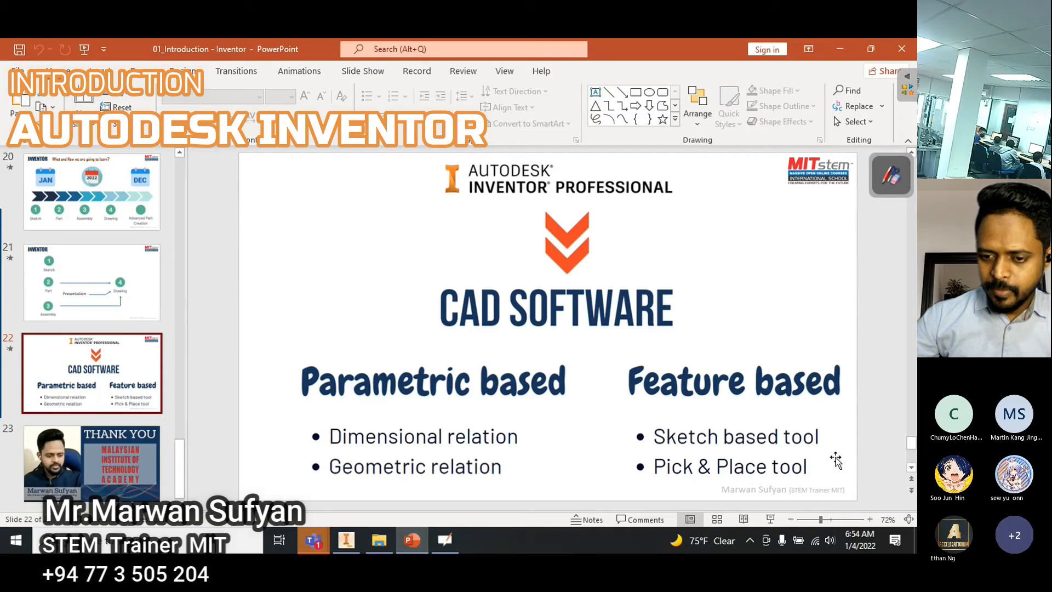
left_click(840, 49)
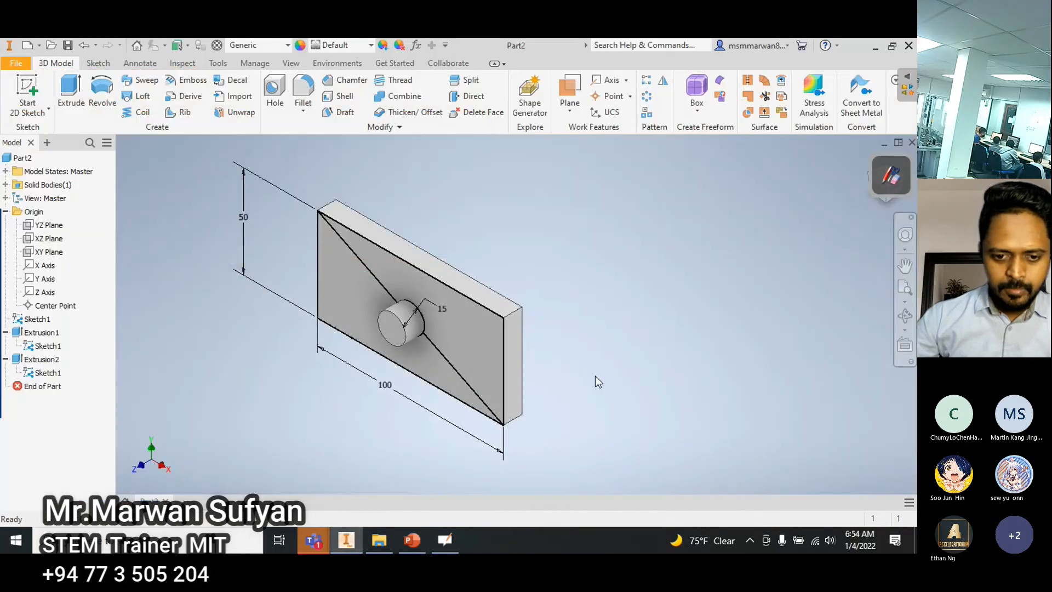
- Fillet the front and rear vertical edges at the plate's right end, giving the front edge a 2 mm radius
scroll(530, 333, "up", 5)
scroll(459, 290, "up", 5)
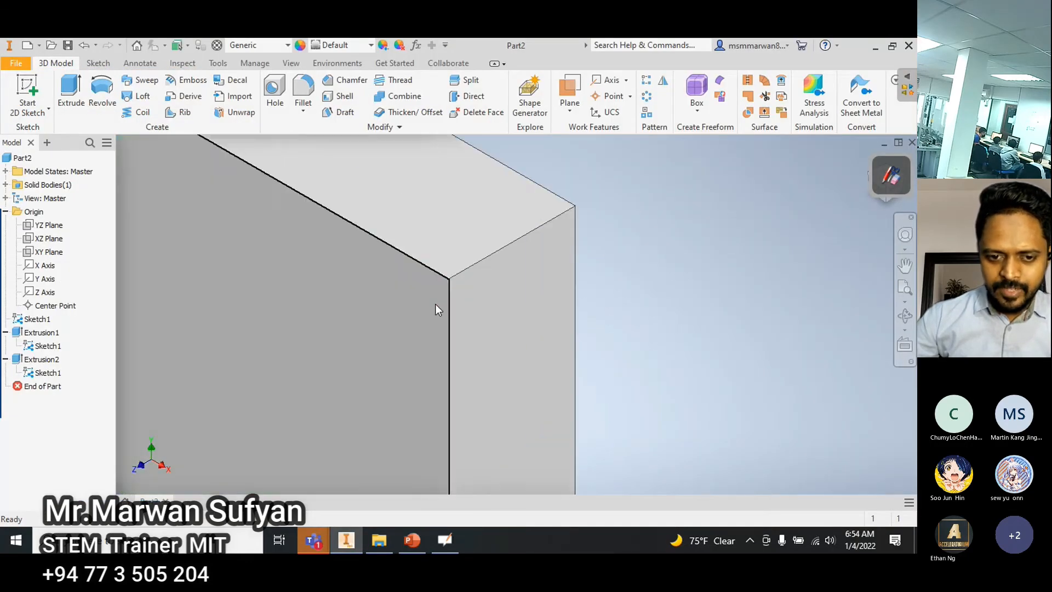
scroll(462, 303, "down", 4)
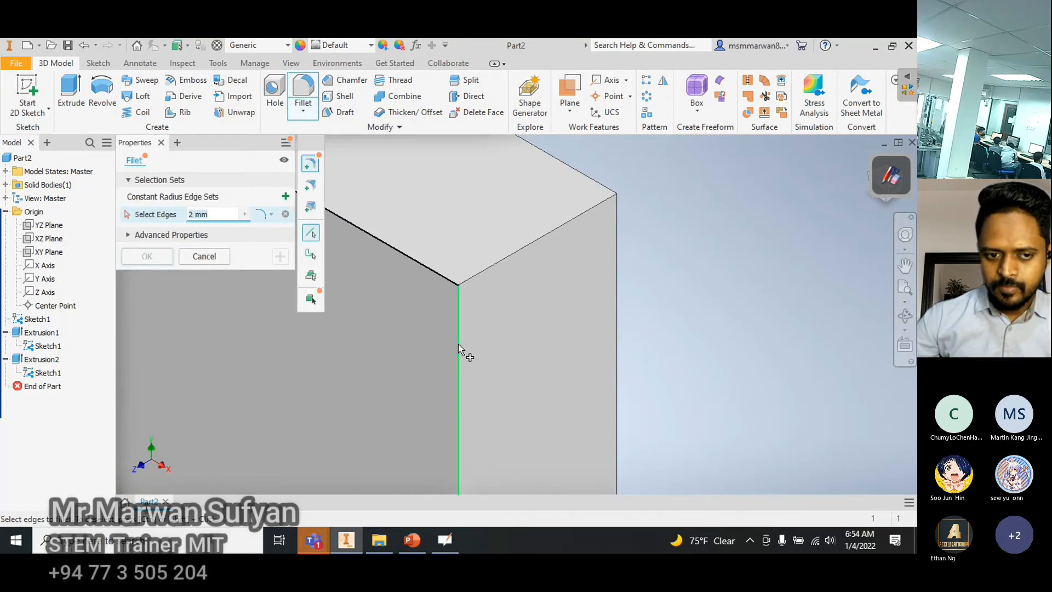
left_click(462, 367)
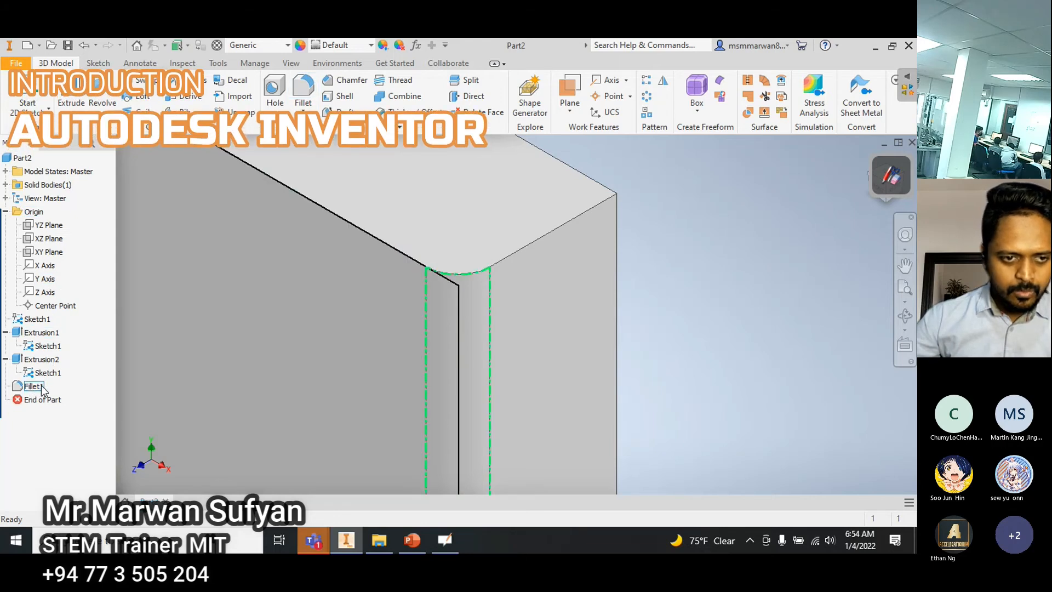
left_click(617, 321)
left_click(147, 237)
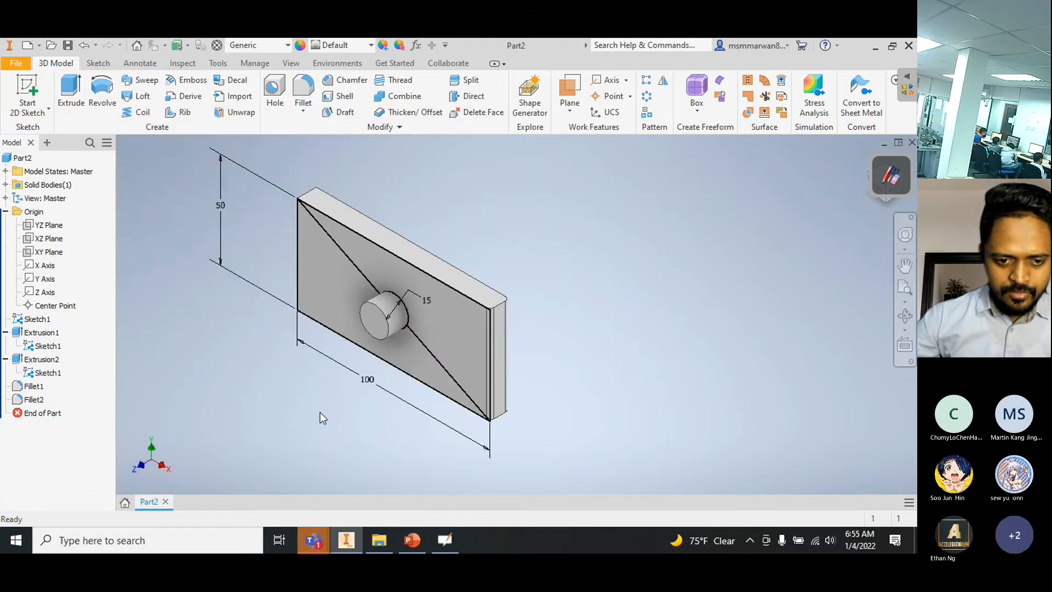
- Mark the two fillets in the model tree with a freehand brace and compare them with the Feature based list in PowerPoint
scroll(307, 415, "up", 4)
scroll(310, 400, "down", 3)
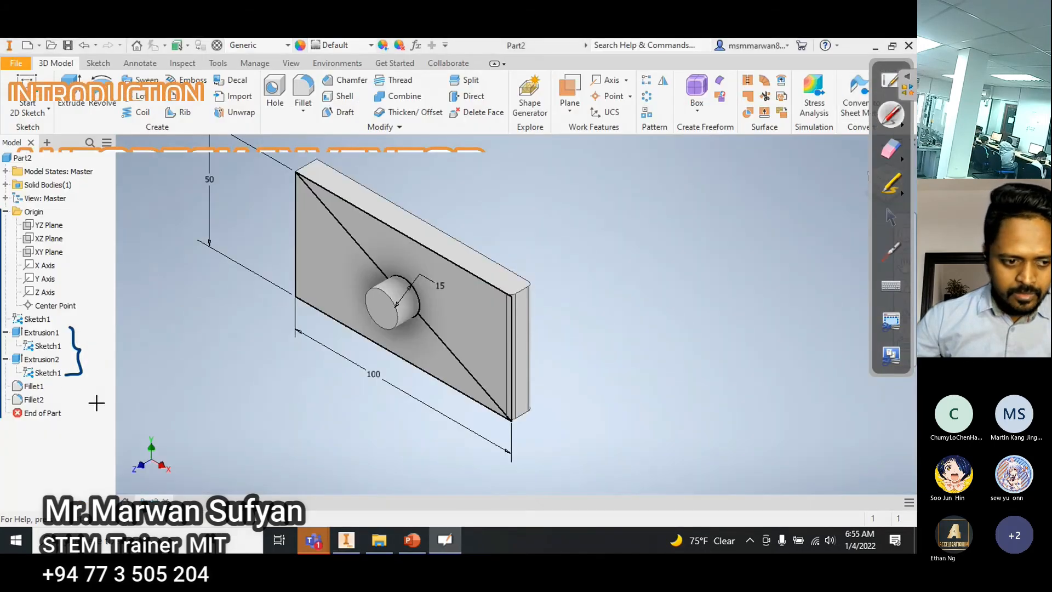
left_click_drag(56, 383, 65, 406)
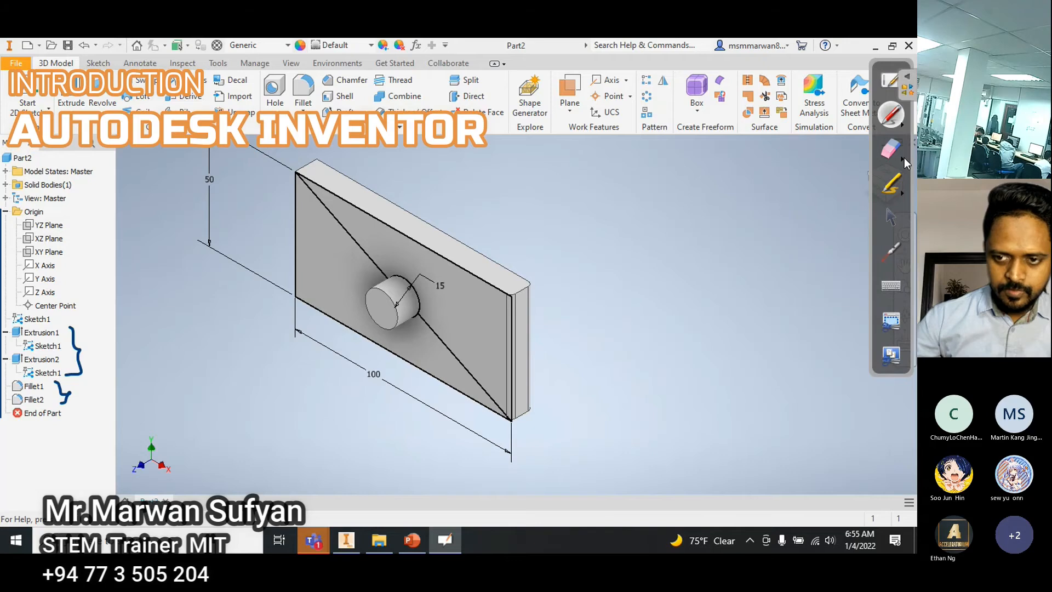
left_click(414, 543)
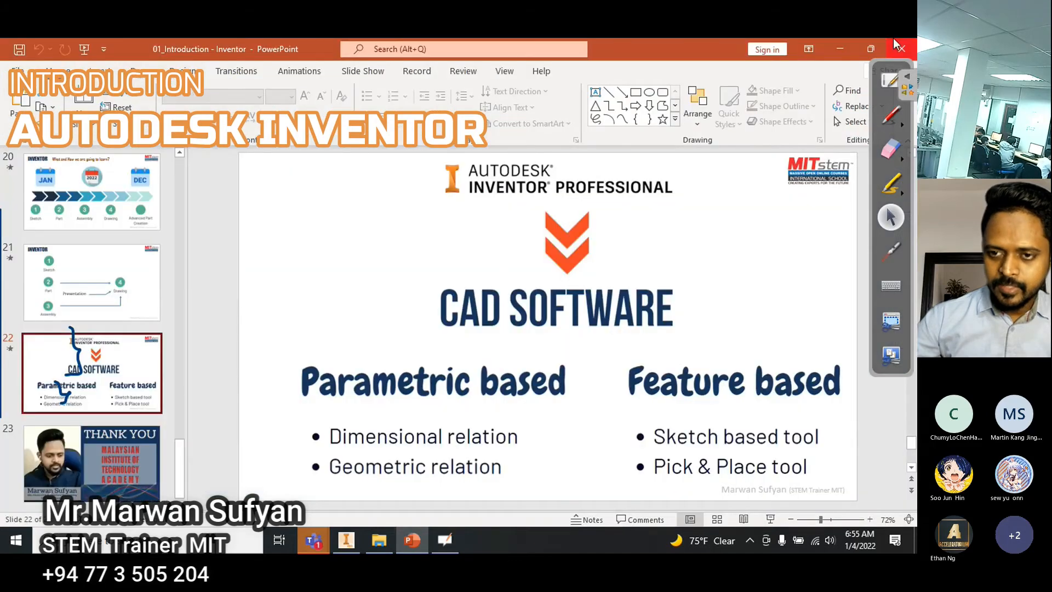
left_click(839, 49)
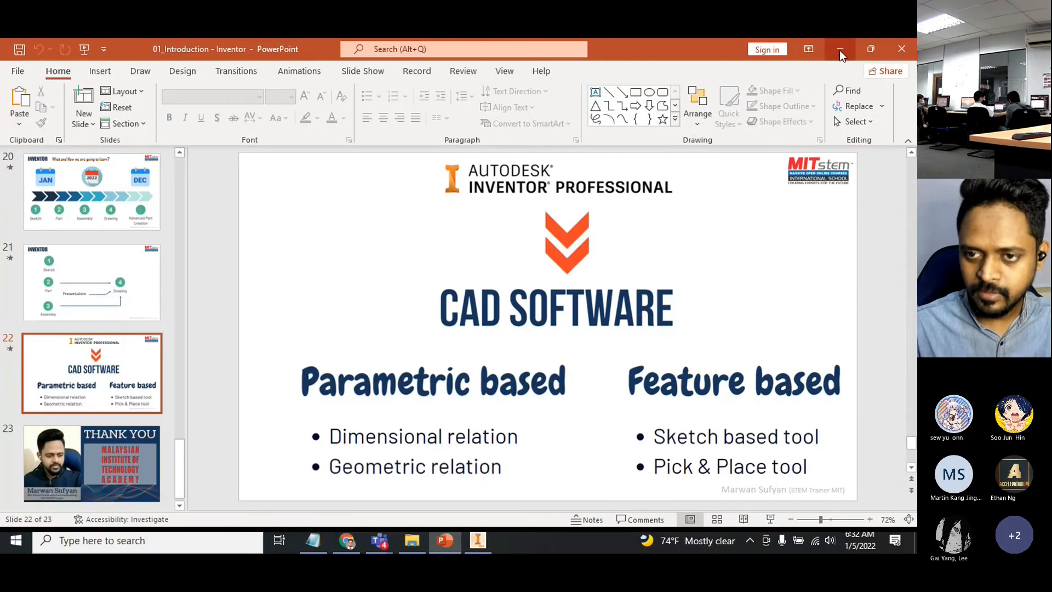
left_click(839, 51)
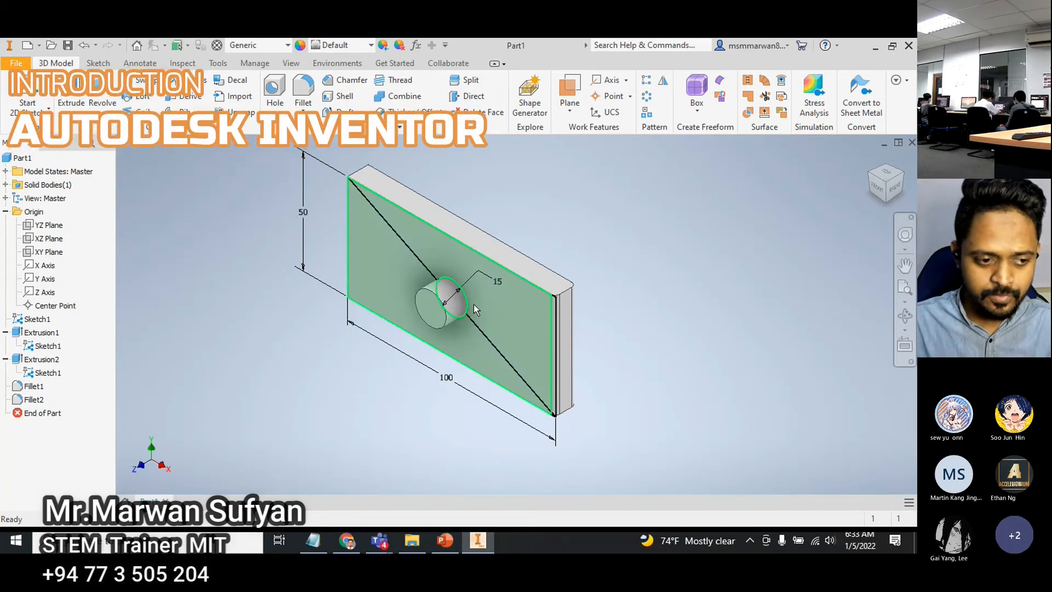
- Edit Sketch1 to add a small rectangle above the plate's upper-right corner, trim the shared edge segment and finish the sketch
left_click(37, 319)
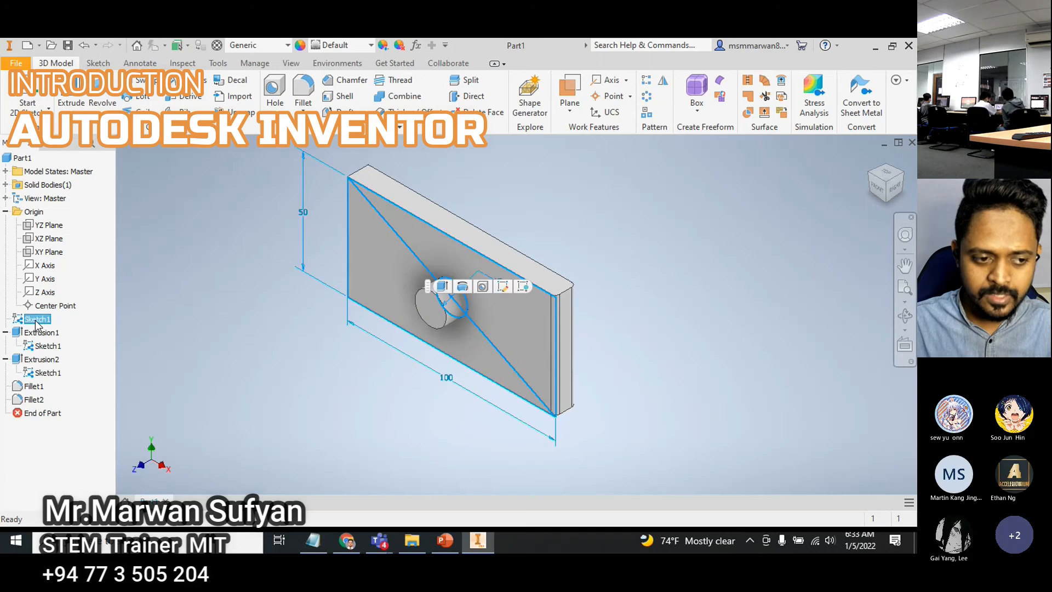
left_click(503, 286)
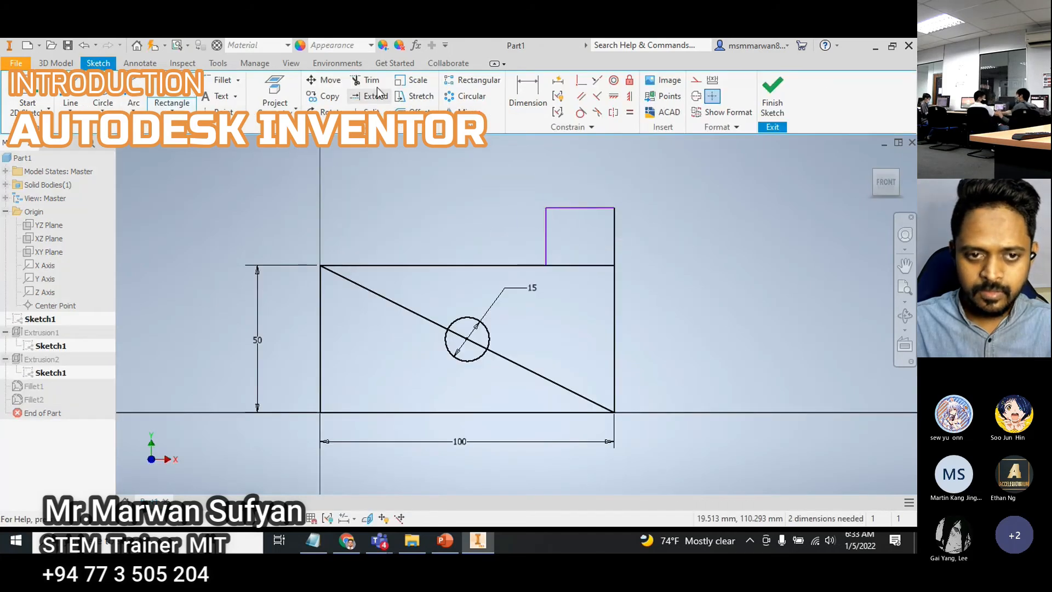
key("x")
left_click(568, 266)
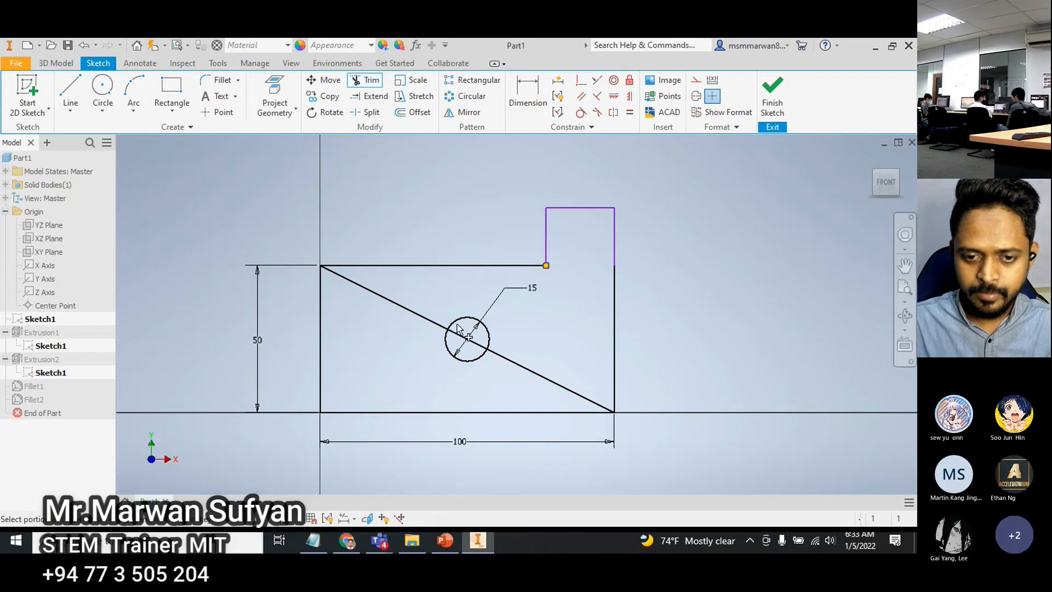
key("Escape")
middle_click_drag(652, 357, 612, 351)
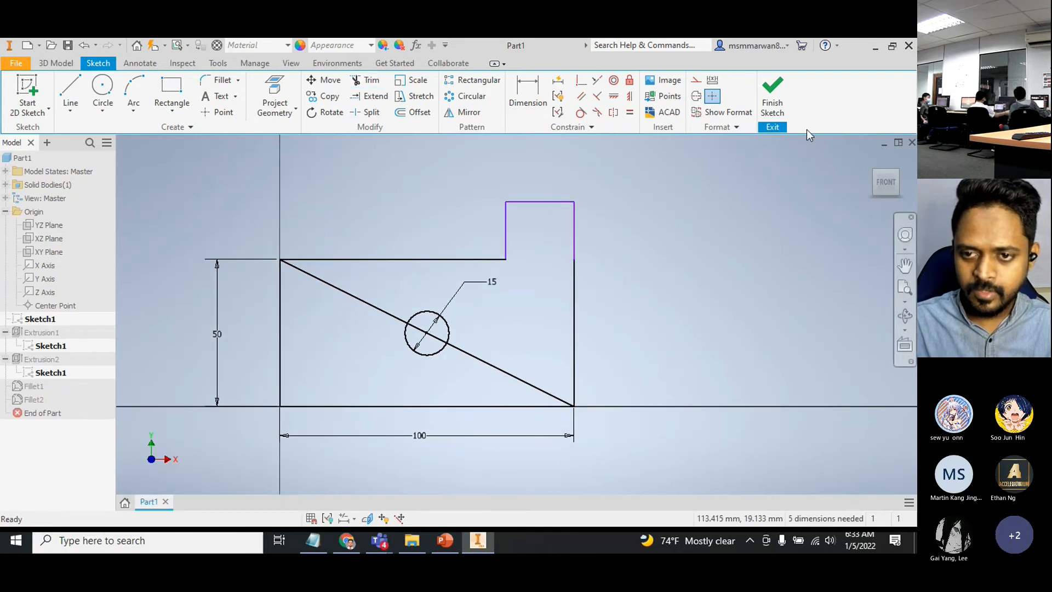
left_click(773, 90)
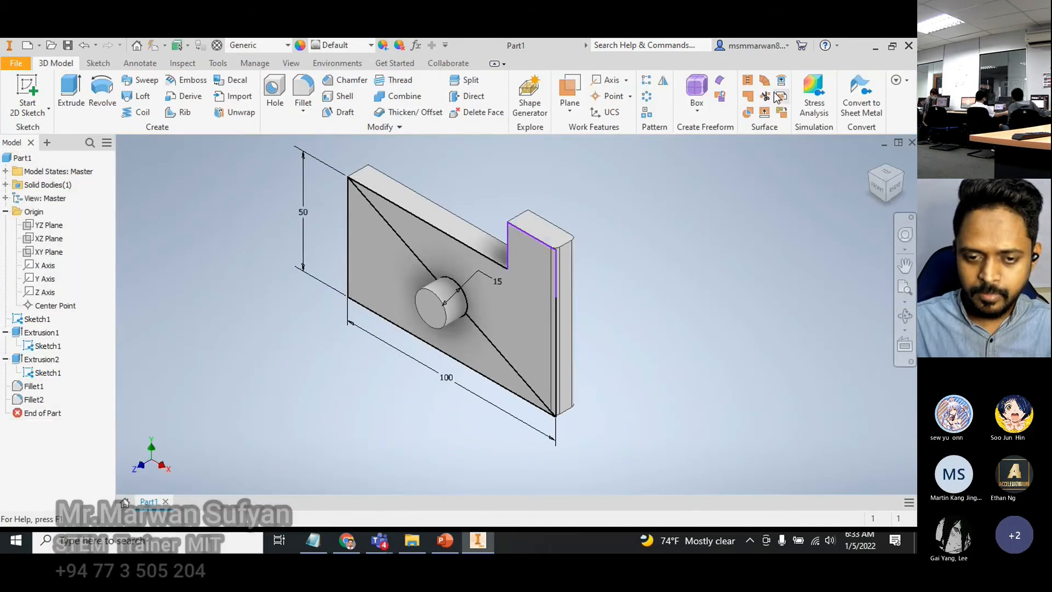
- Annotate the raised corner with a thickness arrow labelled T and a fillet callout reading R = (T/4)
scroll(502, 327, "up", 3)
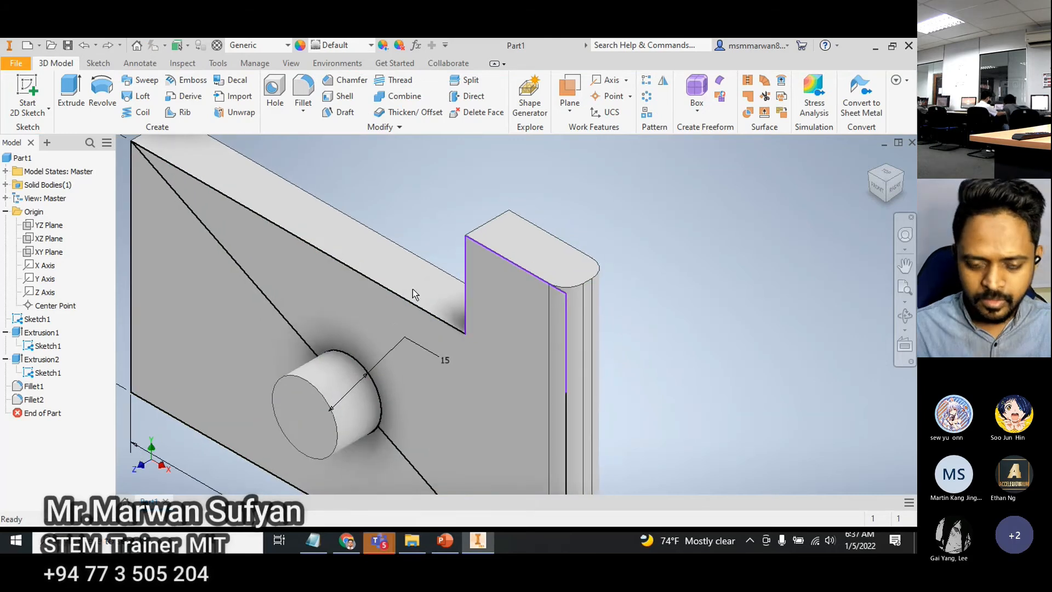
middle_click_drag(619, 316, 575, 323)
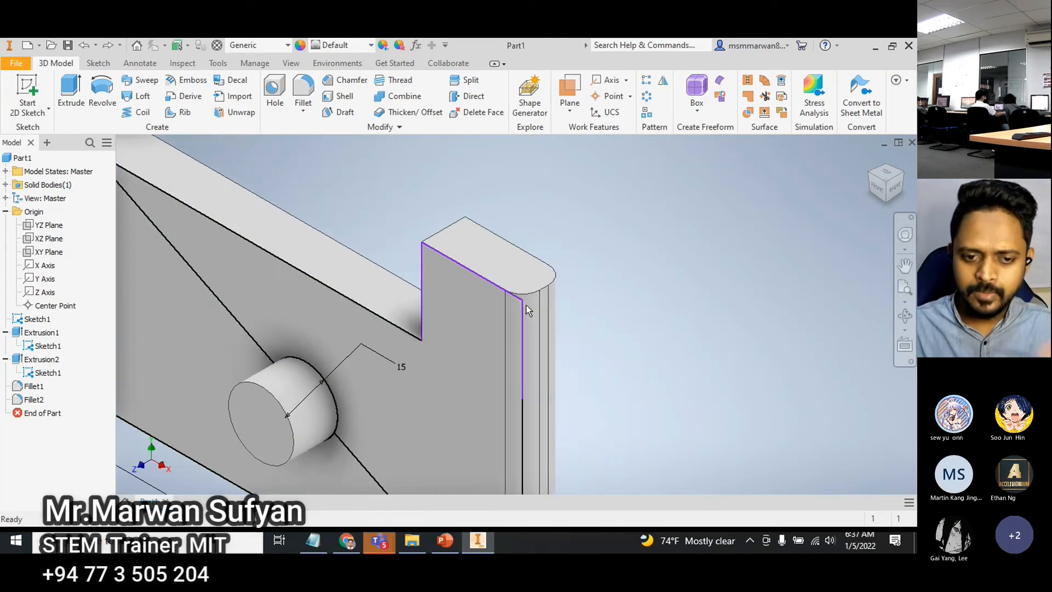
scroll(443, 225, "up", 3)
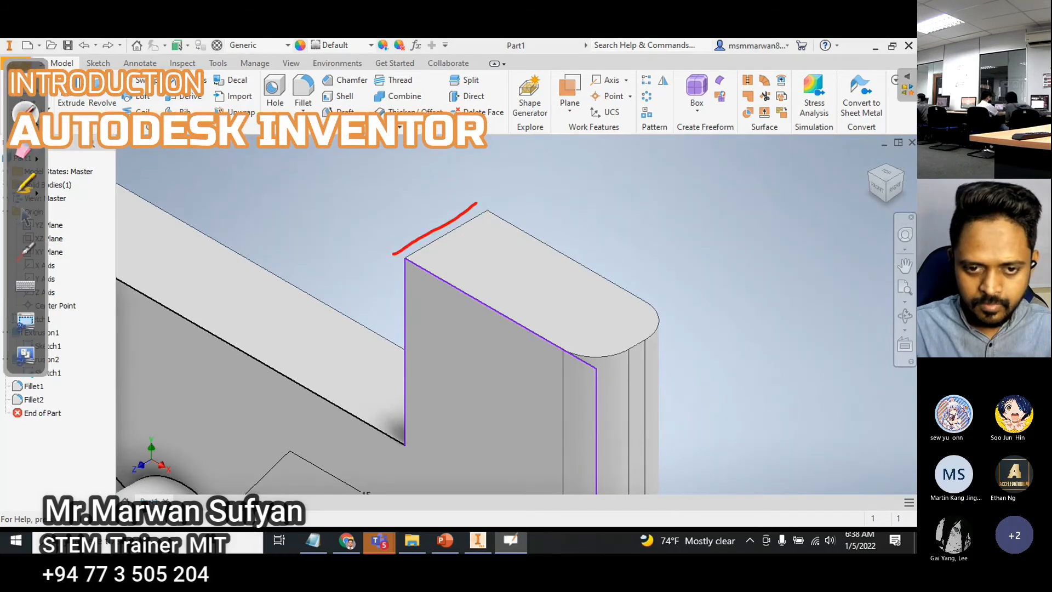
left_click_drag(477, 202, 463, 198)
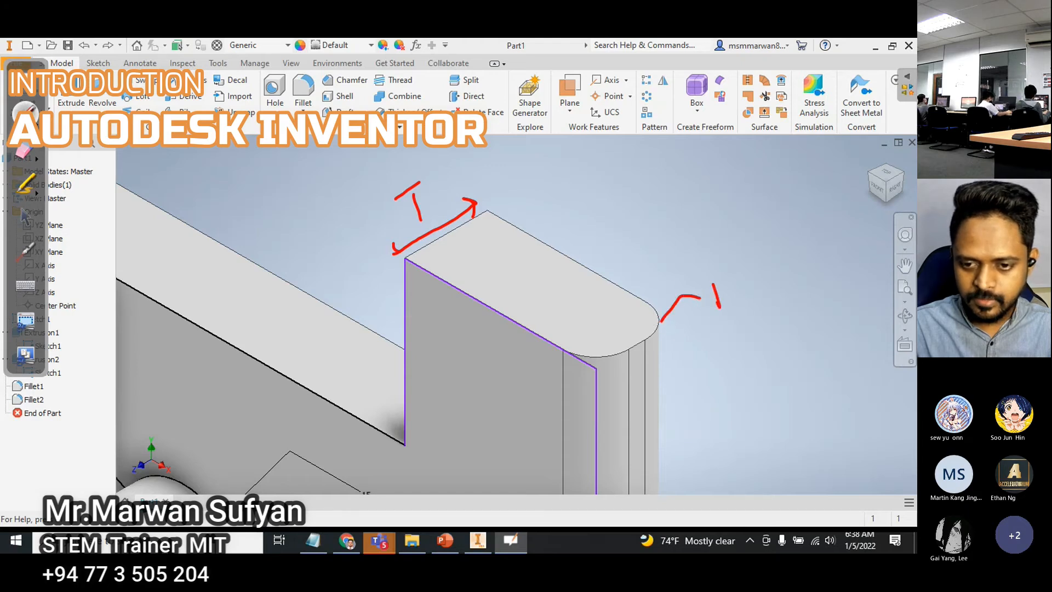
left_click_drag(720, 306, 732, 278)
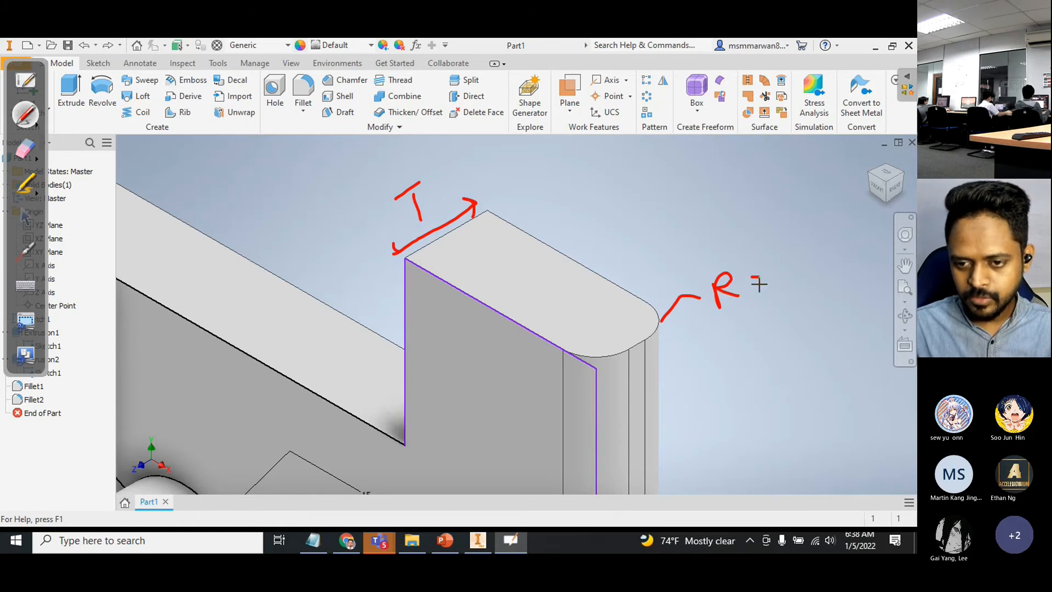
mouse_move(753, 284)
left_mouse_down()
mouse_move(785, 270)
mouse_move(789, 251)
mouse_move(799, 275)
left_mouse_up()
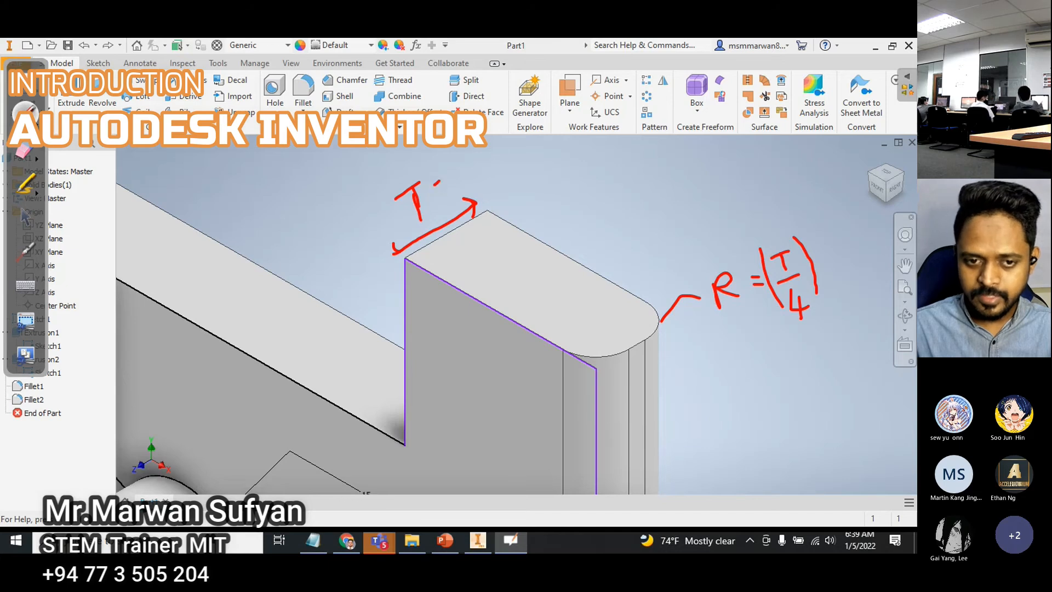
- Write the worked example beside the labels, giving T = 10 and a radius of 2.5
left_click_drag(447, 167, 451, 179)
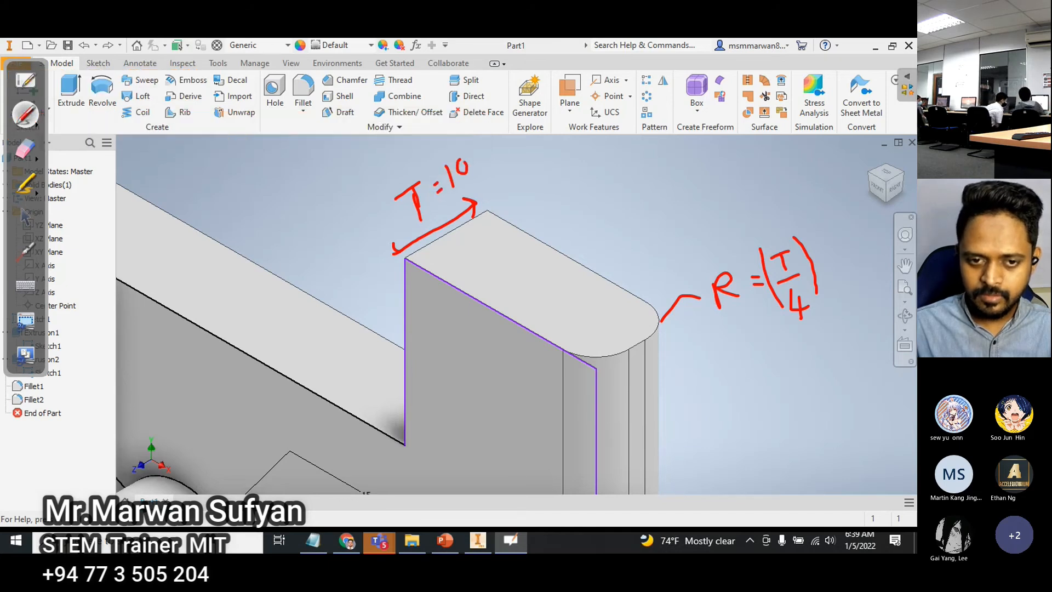
mouse_move(765, 363)
left_mouse_down()
mouse_move(776, 362)
mouse_move(773, 377)
left_mouse_up()
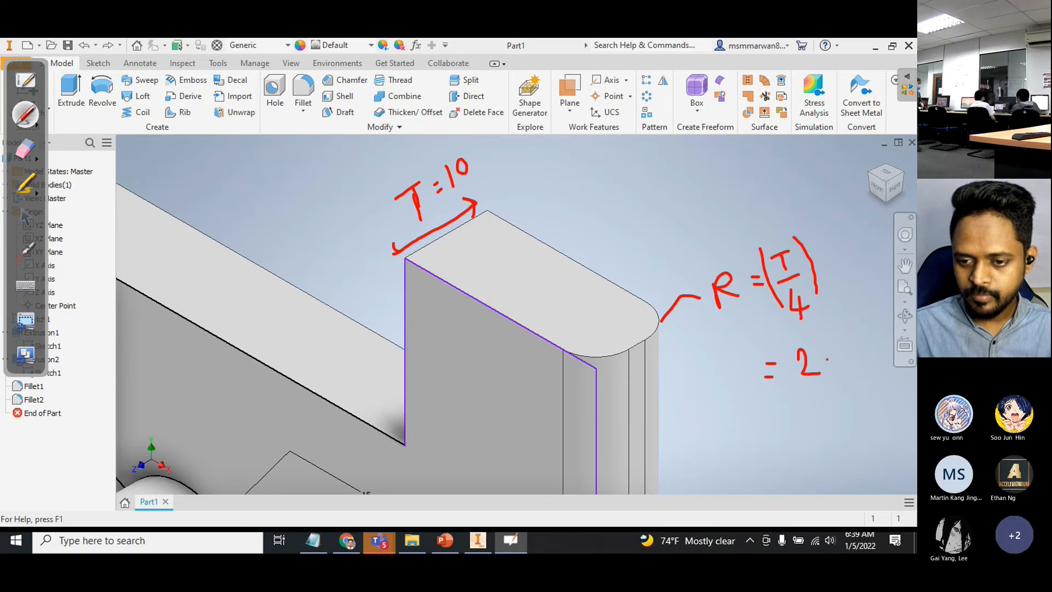
left_click_drag(831, 335, 832, 361)
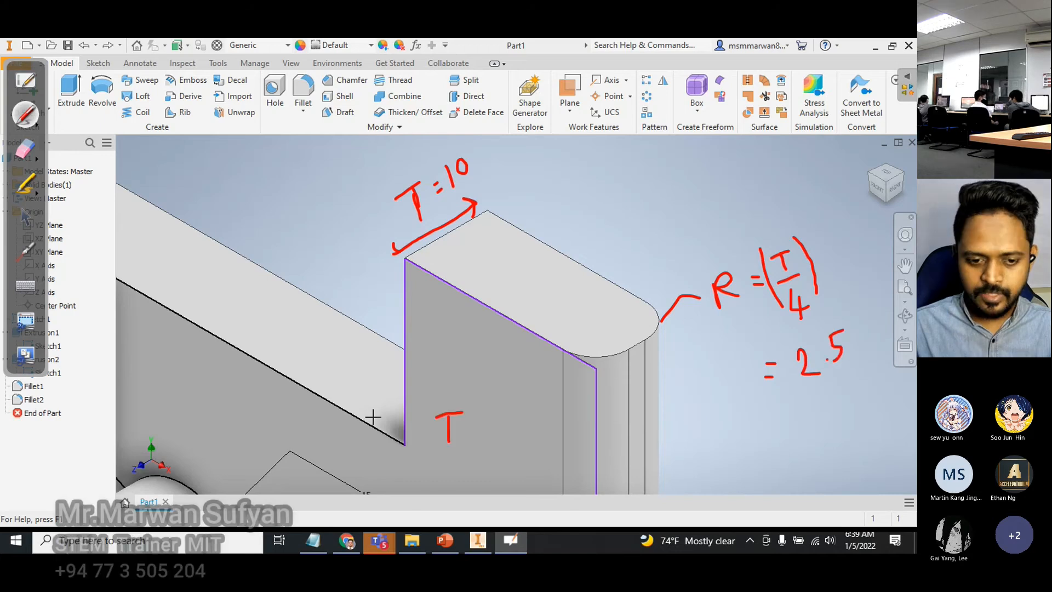
- Handwrite the second example "if T = 4, R = 1" near the notch and put the pen away
left_click_drag(376, 412, 376, 429)
left_click(377, 400)
left_click(390, 384)
left_click_drag(390, 386, 393, 427)
left_click_drag(470, 417, 515, 425)
mouse_move(510, 408)
left_mouse_down()
mouse_move(510, 439)
mouse_move(470, 480)
mouse_move(470, 463)
left_mouse_up()
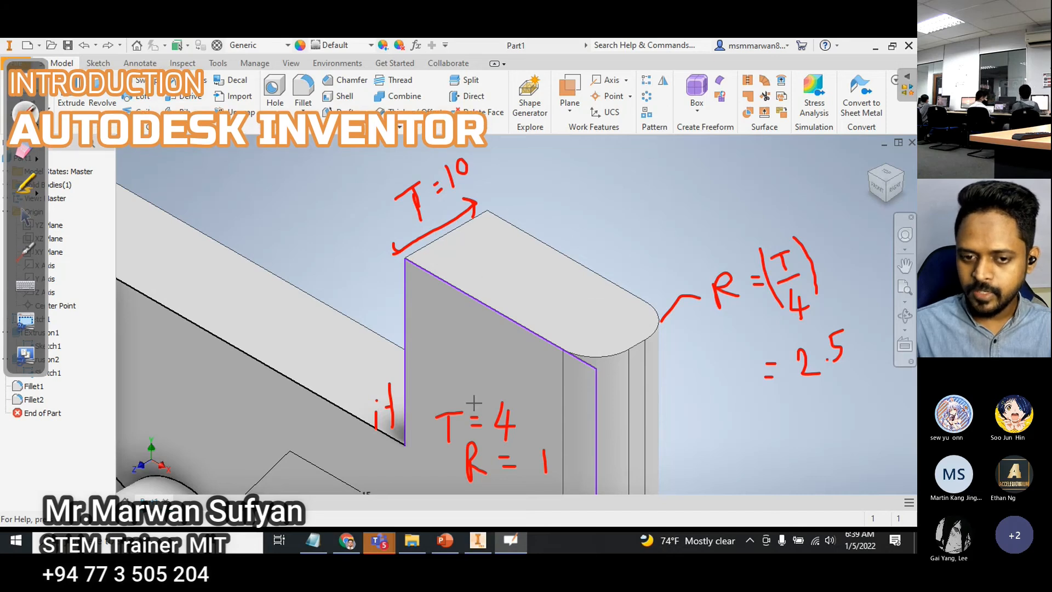
left_click(25, 217)
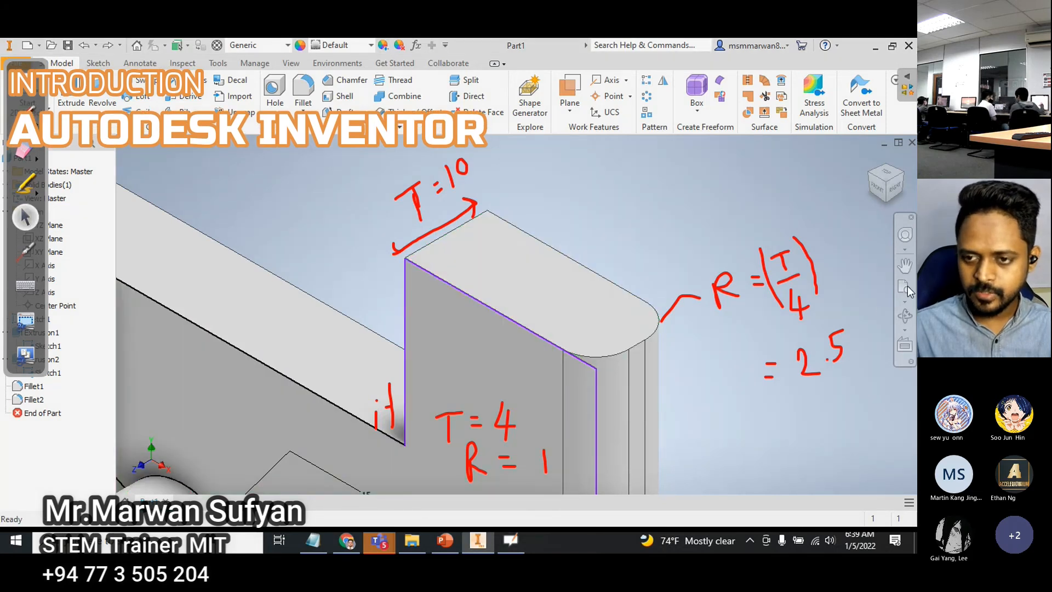
- Open Extrusion2 for editing to check the parameter name of its distance, and close it with the distance kept
left_click(417, 271)
left_click(435, 263)
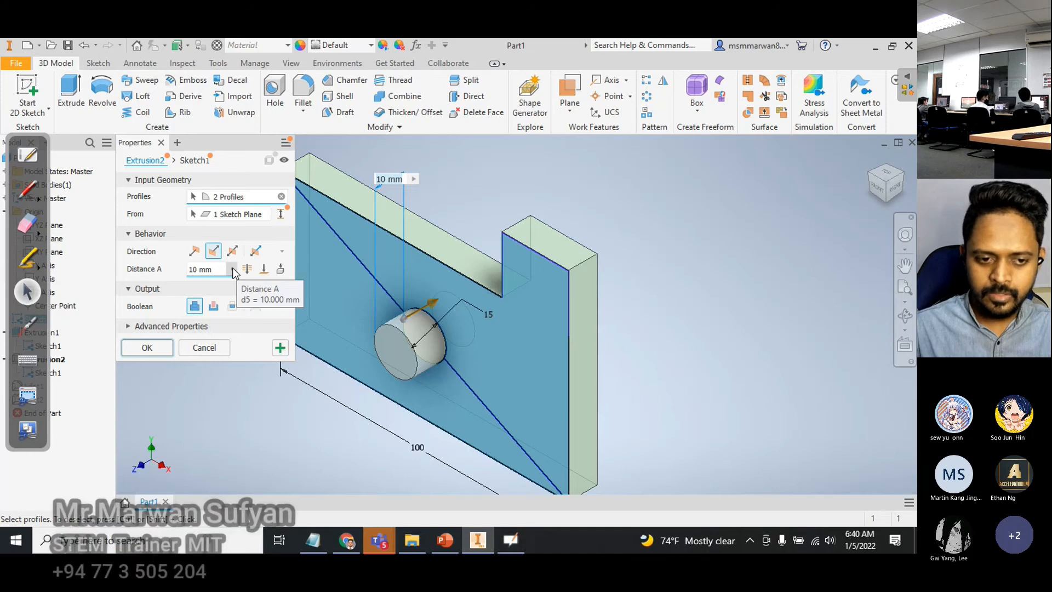
key("Return")
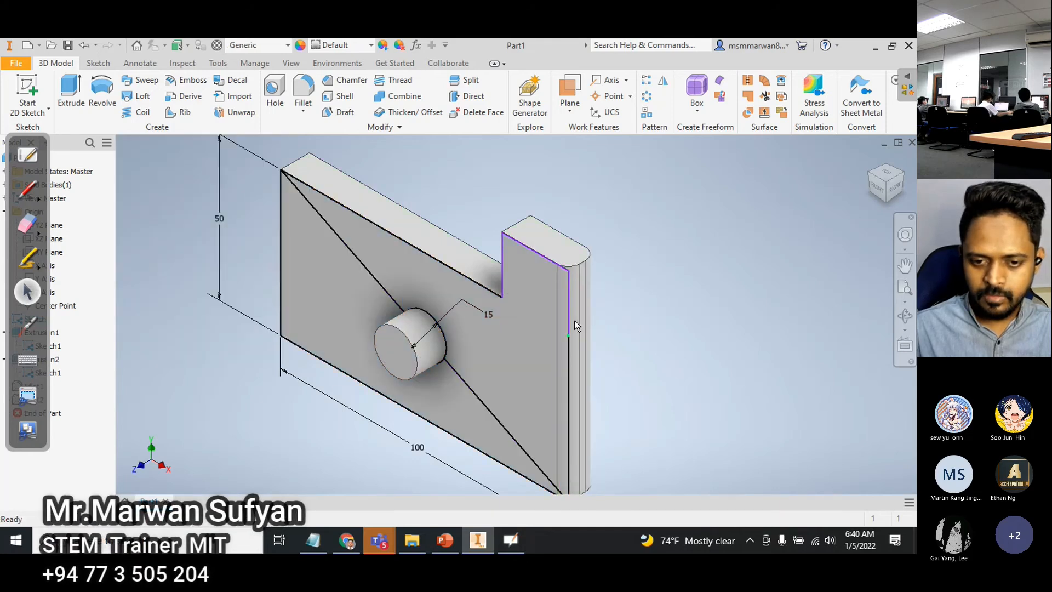
- Edit the fillet on the plate's front right vertical edge and set its radius to the expression d5/4
scroll(575, 307, "up", 3)
left_click(574, 298)
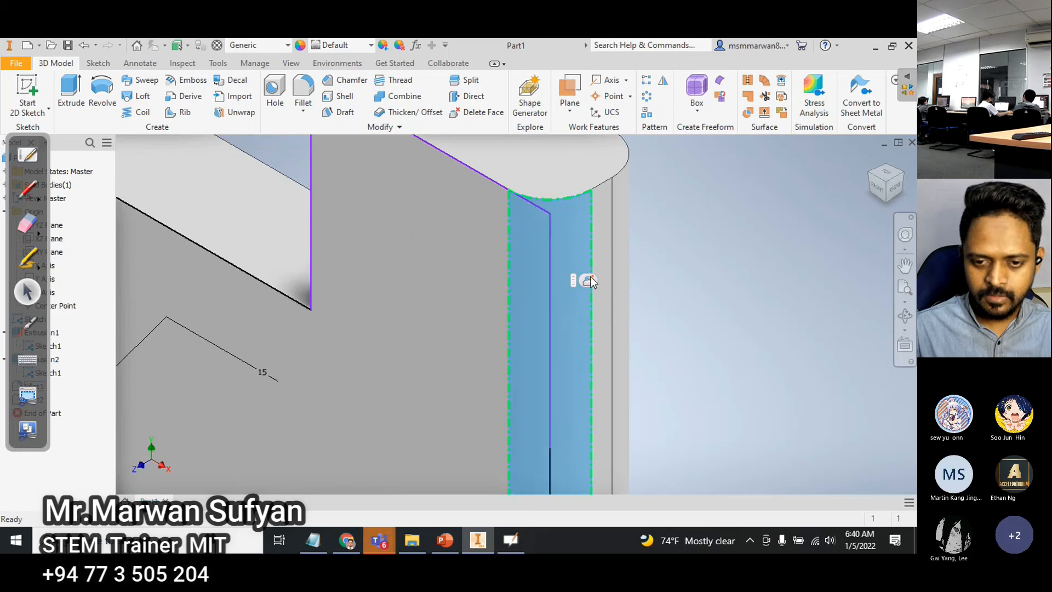
key("f")
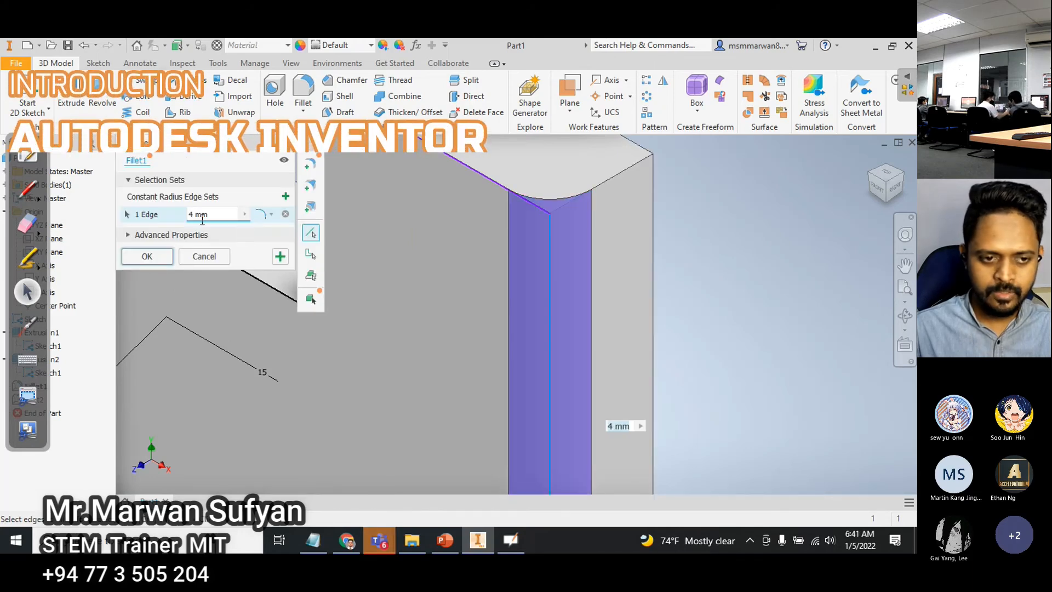
key("BackSpace")
key("BackSpace")
key("BackSpace")
key("BackSpace")
type("d5")
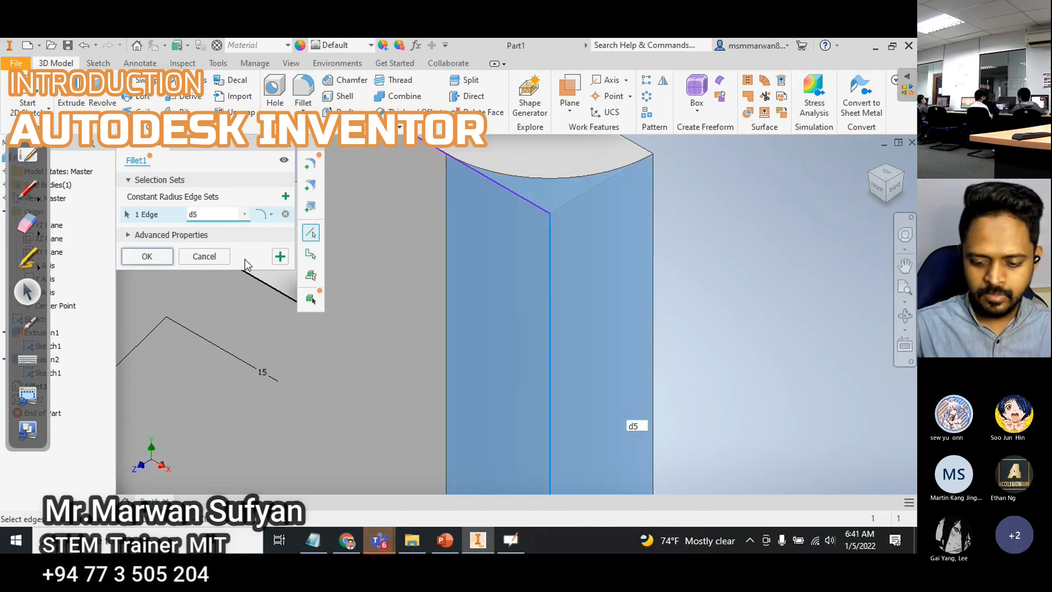
type("/4")
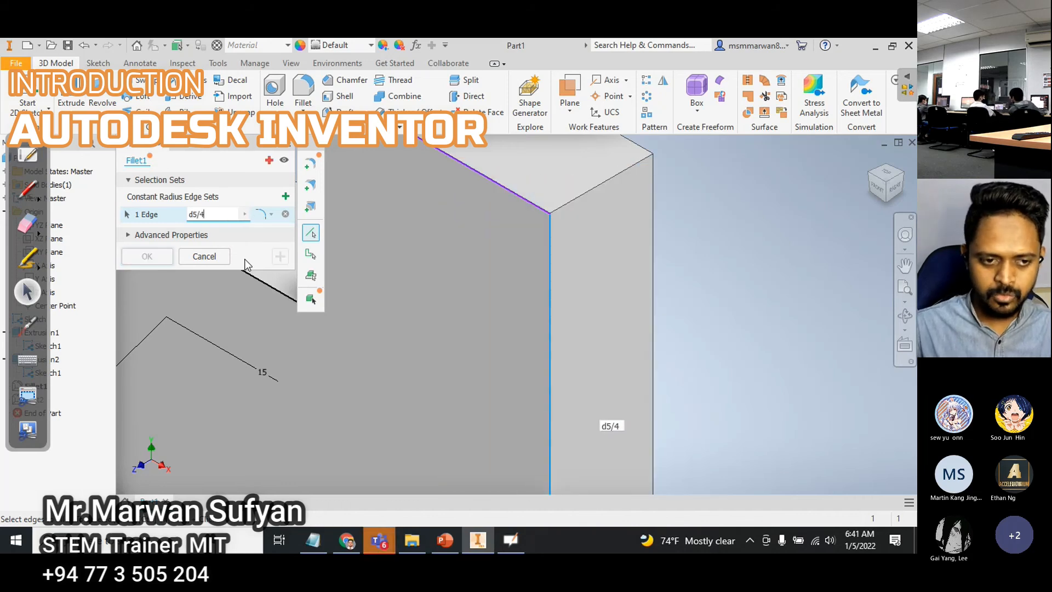
key("Return")
scroll(648, 323, "down", 2)
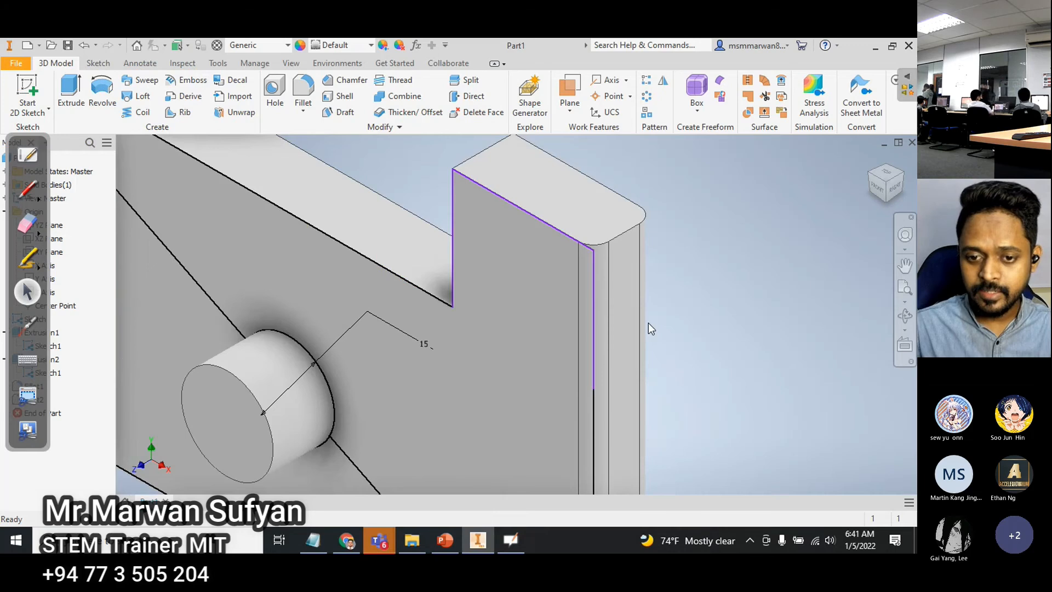
- Set the plate extrusion's distance to 4 mm and inspect how the linked corner fillet responds
scroll(652, 331, "down", 3)
scroll(630, 324, "up", 3)
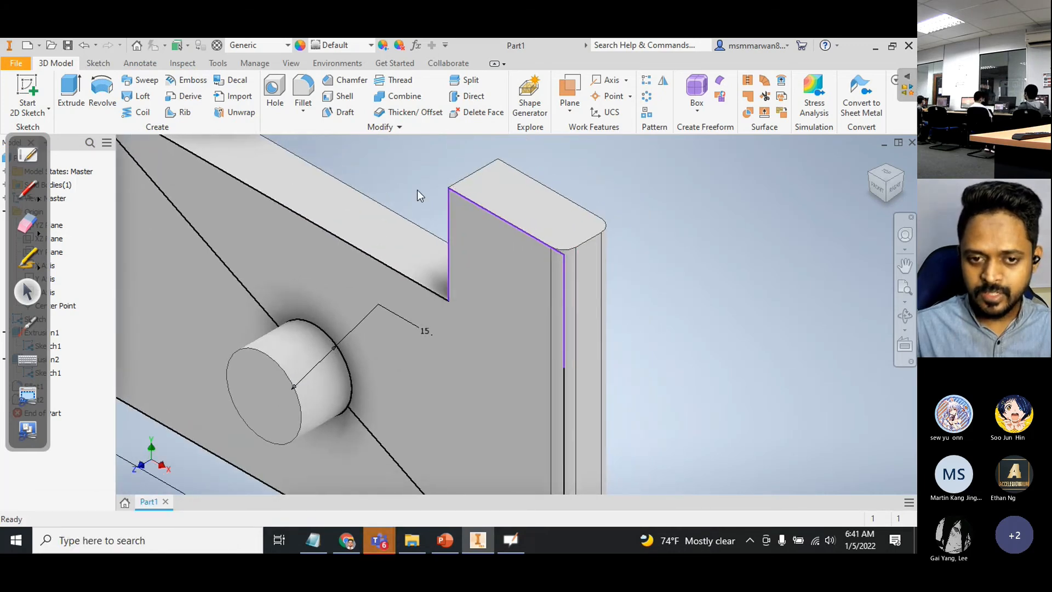
key("e")
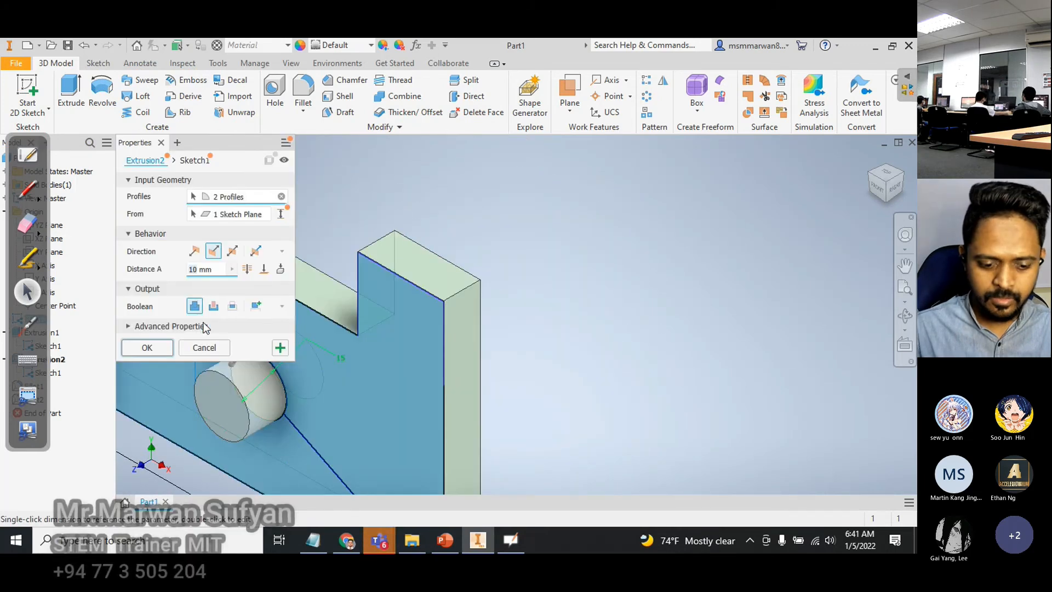
type("3")
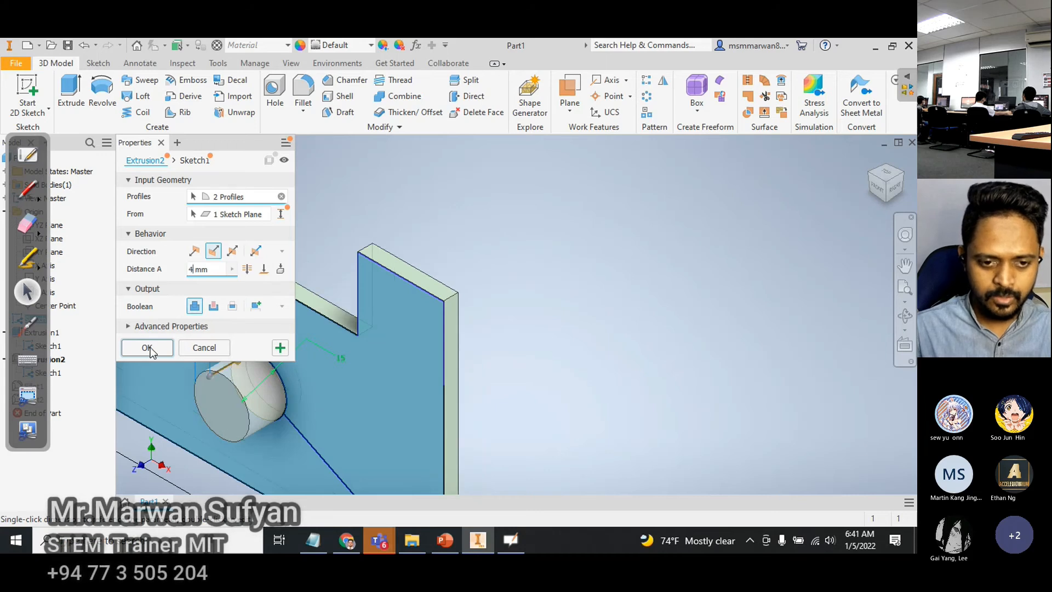
left_click(147, 347)
scroll(459, 296, "up", 5)
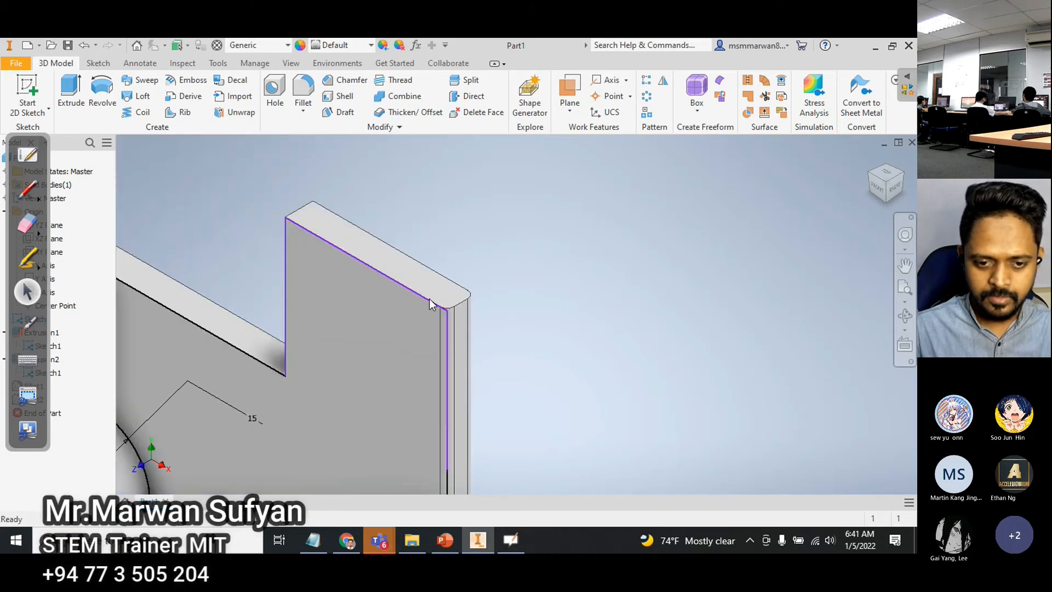
scroll(461, 331, "up", 3)
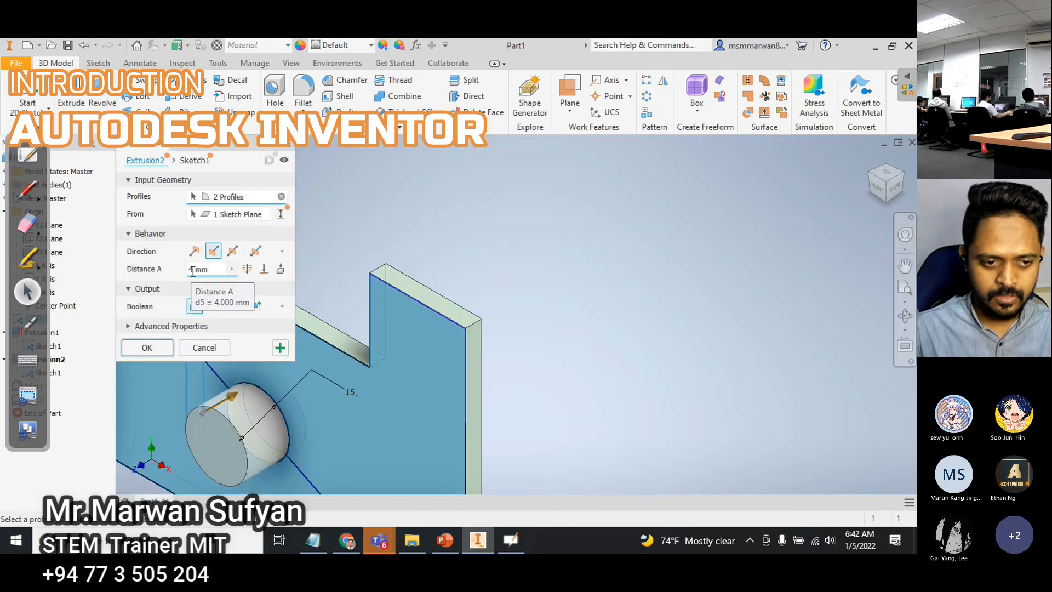
- Set the plate extrusion's distance to 100 mm and inspect the thickened block with its corner fillets
type("100")
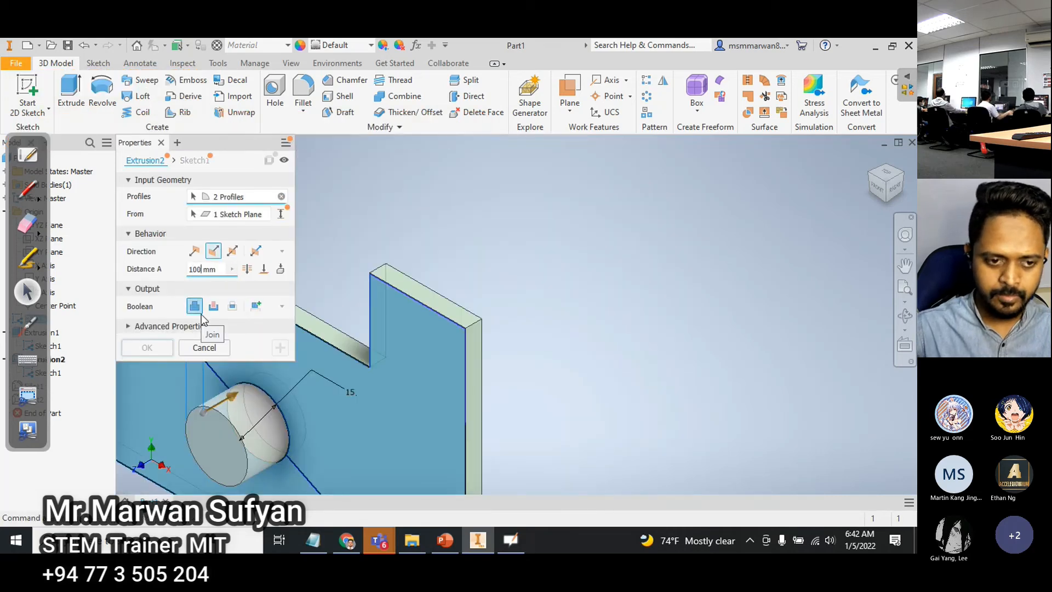
left_click(158, 347)
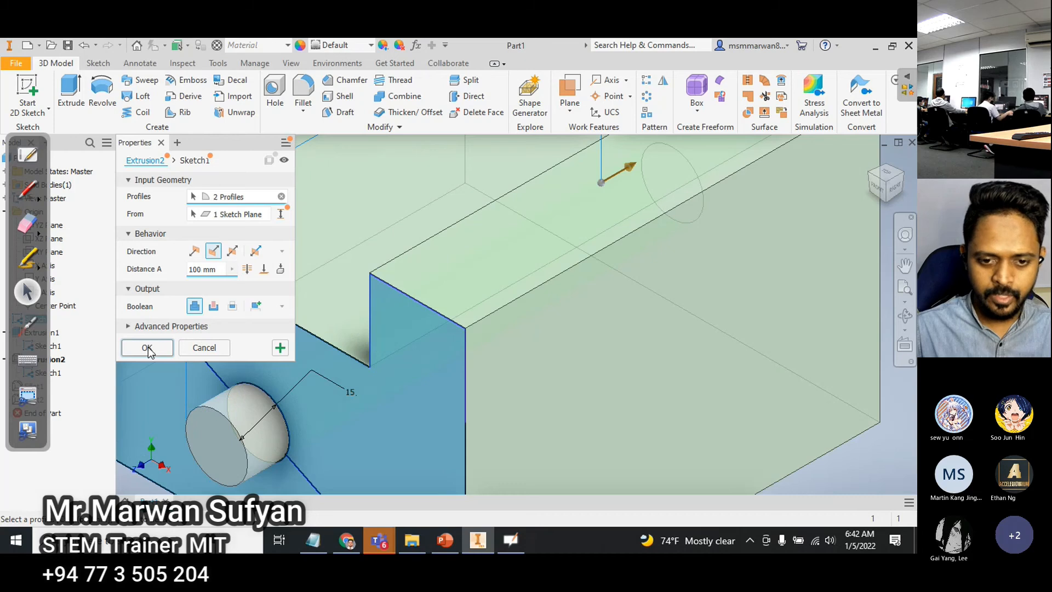
scroll(443, 357, "up", 6)
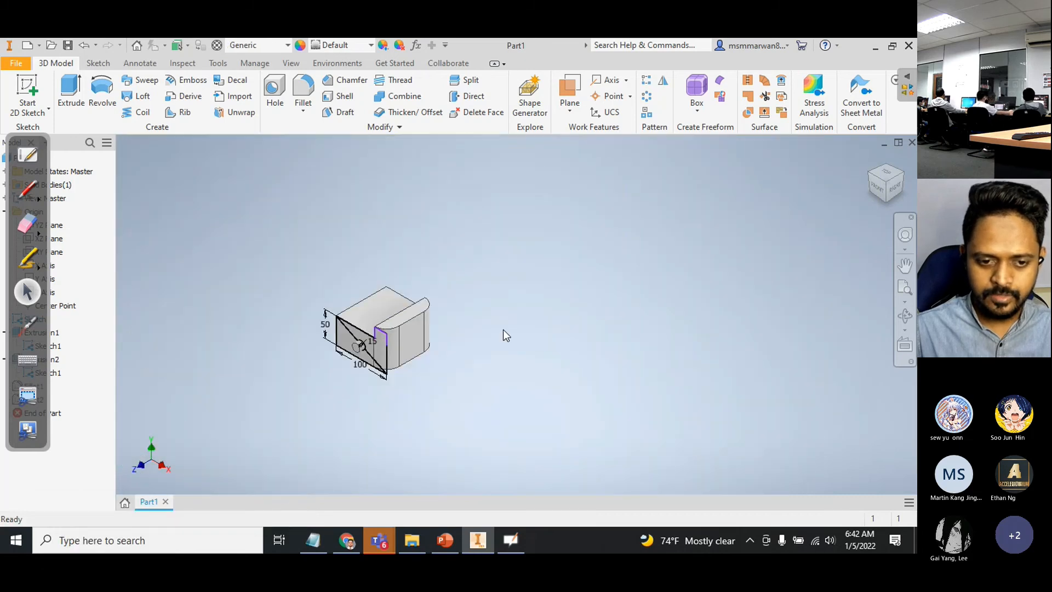
scroll(403, 333, "down", 6)
scroll(324, 330, "up", 5)
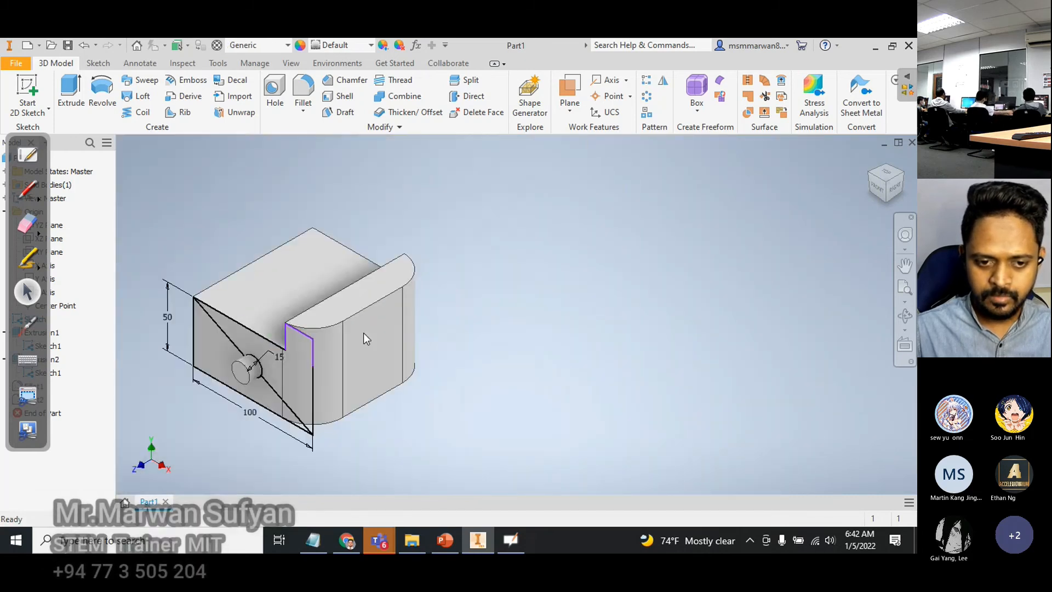
scroll(331, 340, "down", 3)
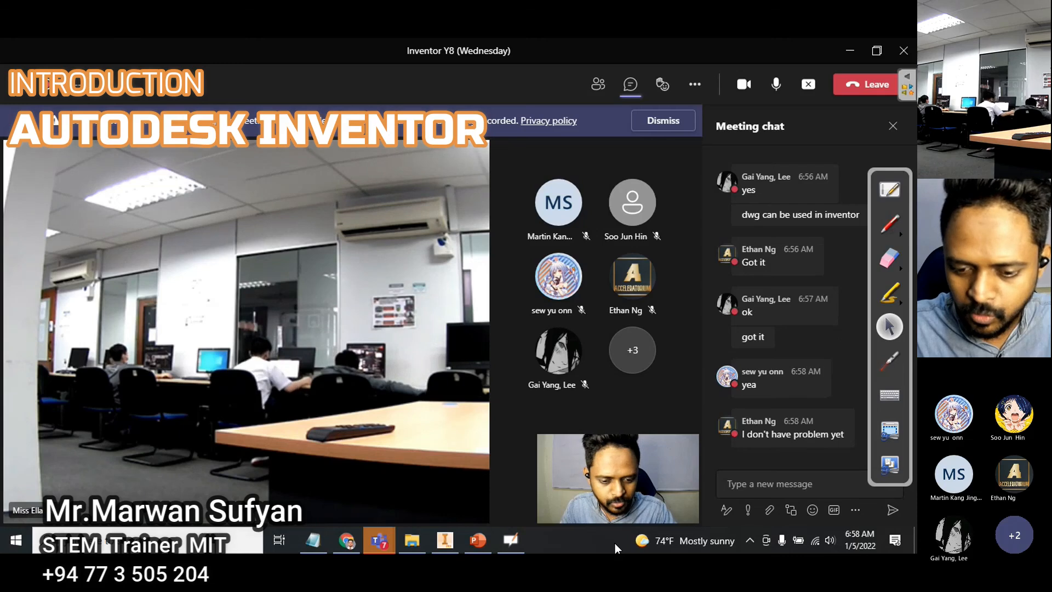
- In the Teams meeting chat, draft the message "Bye students" and delete the draft text
left_click(745, 485)
type("Bye students")
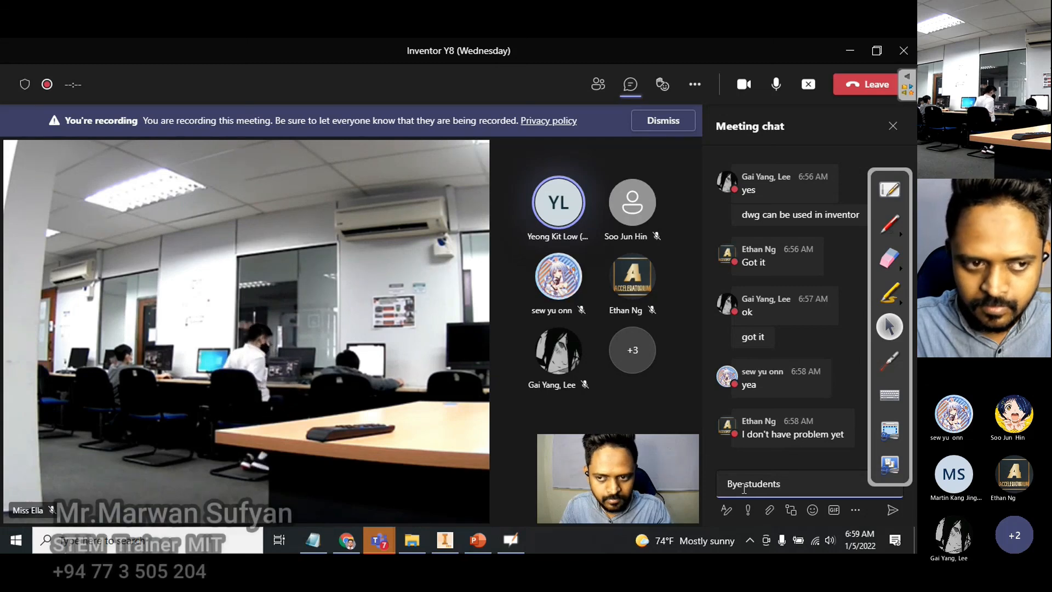
key("BackSpace")
key("BackSpace")
key("BackSpace")
key("BackSpace")
key("BackSpace")
key("BackSpace")
key("BackSpace")
key("BackSpace")
key("BackSpace")
key("BackSpace")
key("BackSpace")
key("BackSpace")
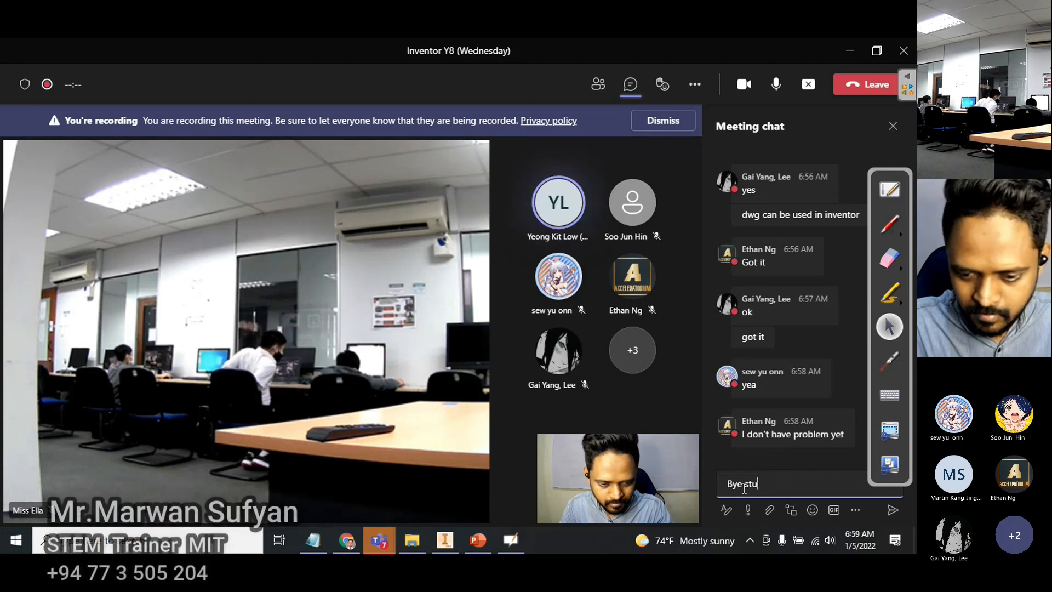